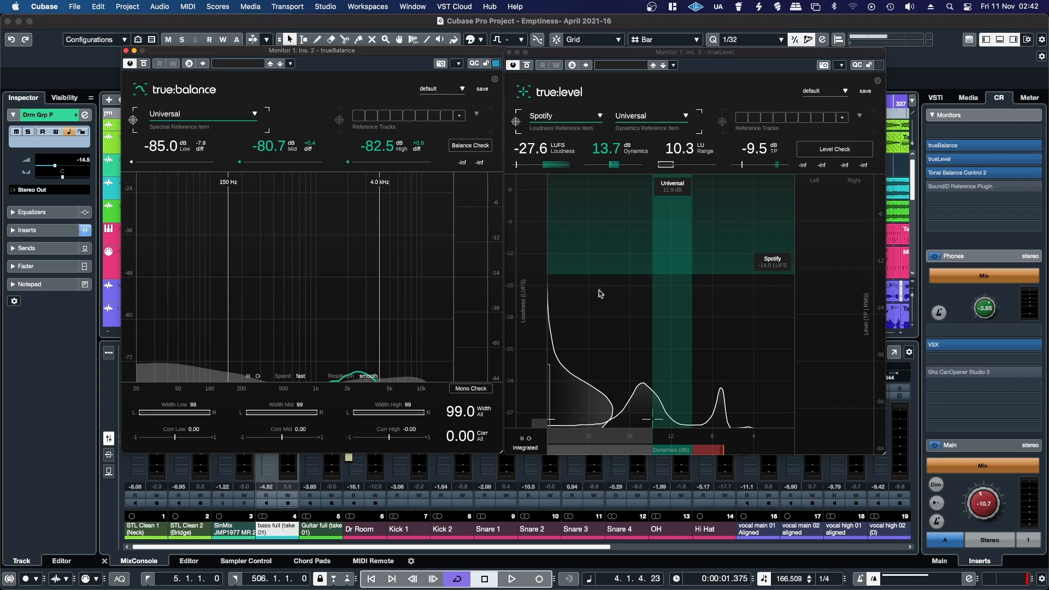
# Examine the loudness and dynamics reference choices and the PSR histogram in the true:level monitor insert, and close it
pyautogui.moveTo(596, 56); pyautogui.dragTo(600, 53)
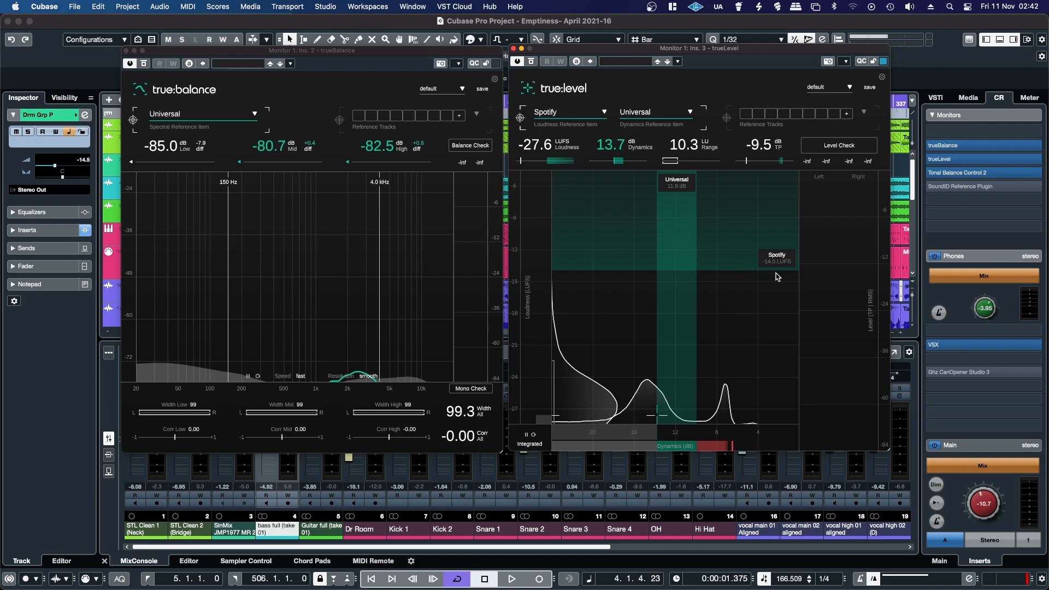
pyautogui.click(571, 112)
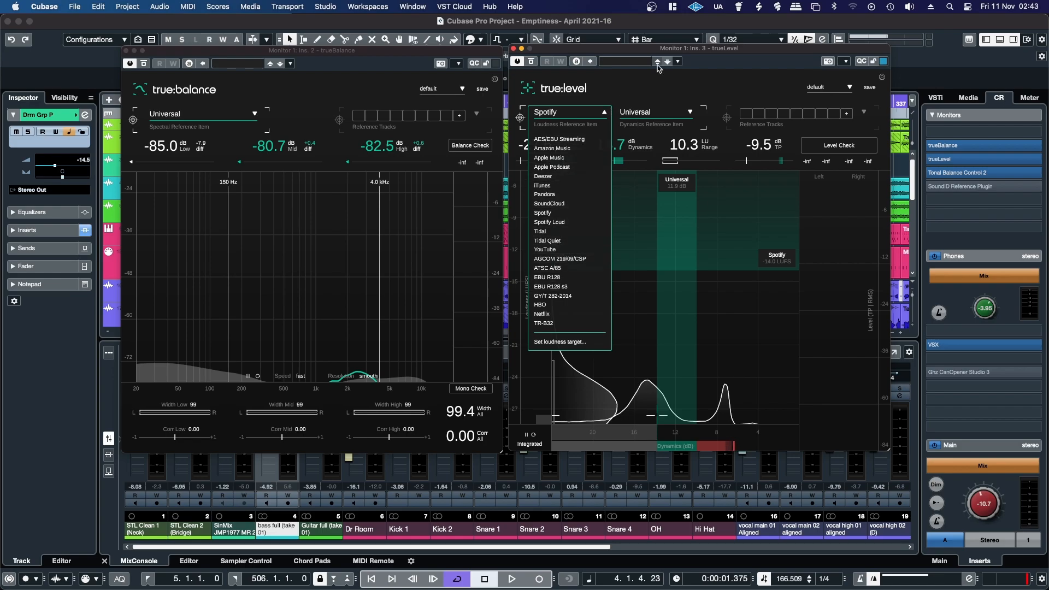
pyautogui.click(656, 92)
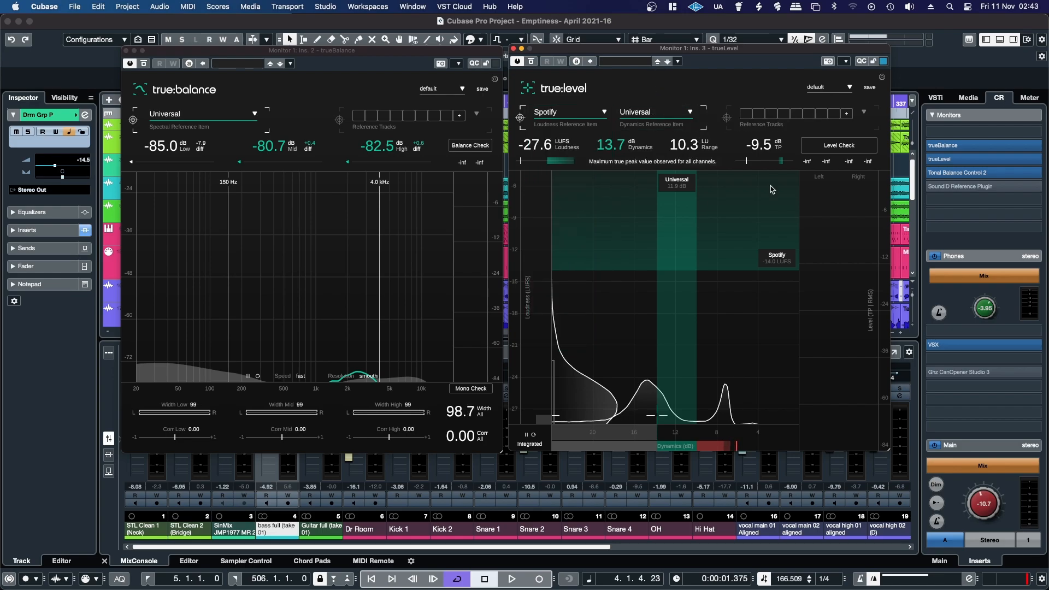
pyautogui.click(660, 114)
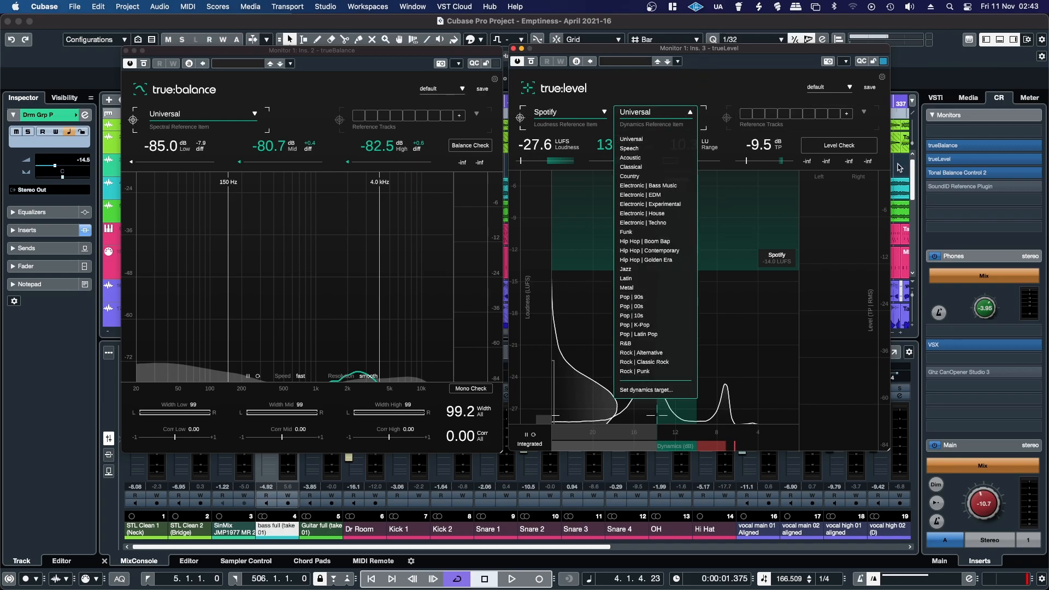
pyautogui.click(731, 94)
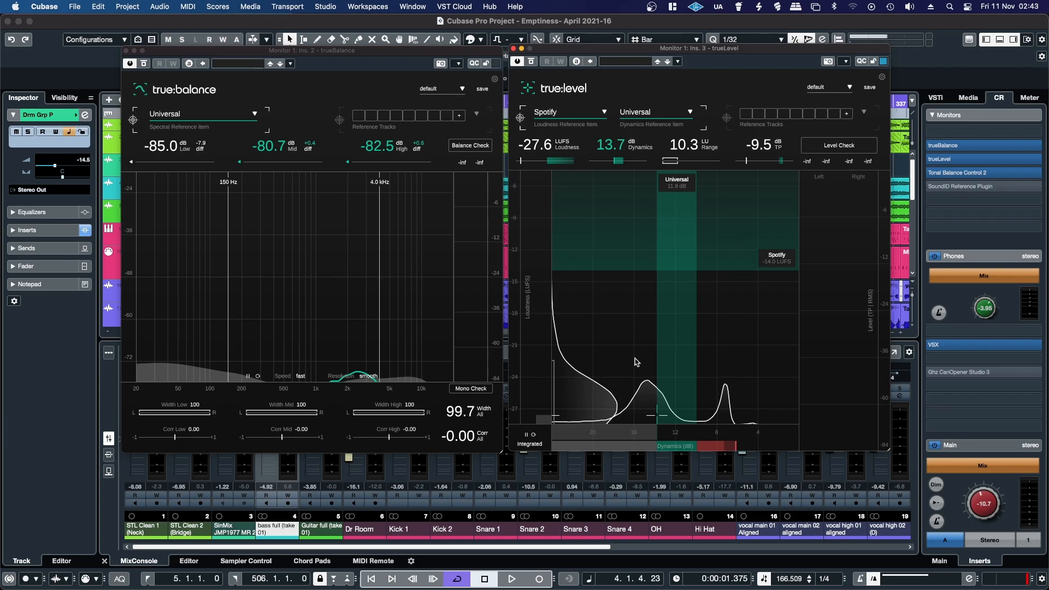
pyautogui.moveTo(636, 362)
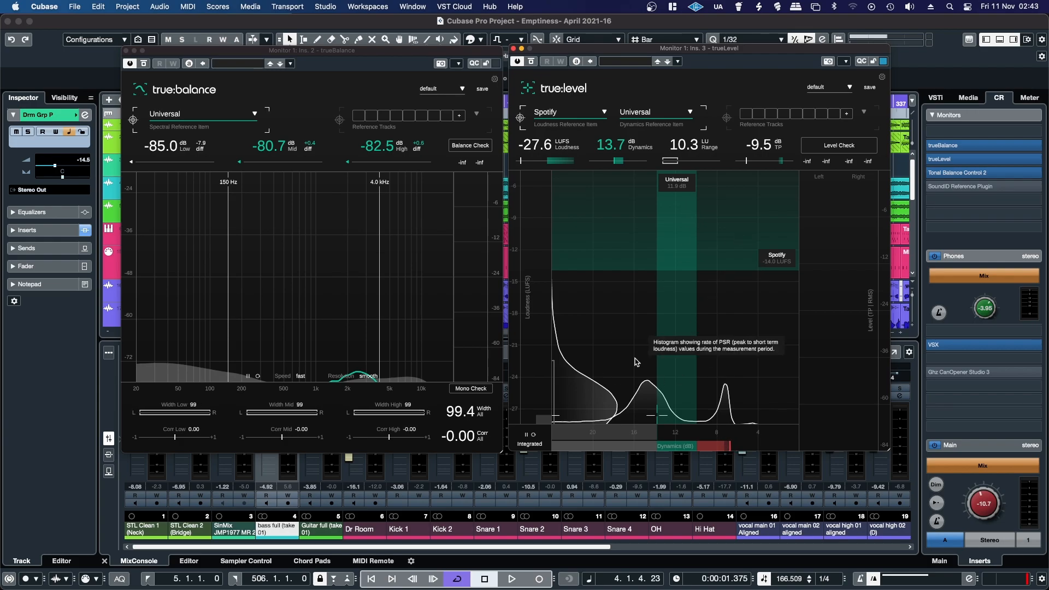
pyautogui.click(512, 50)
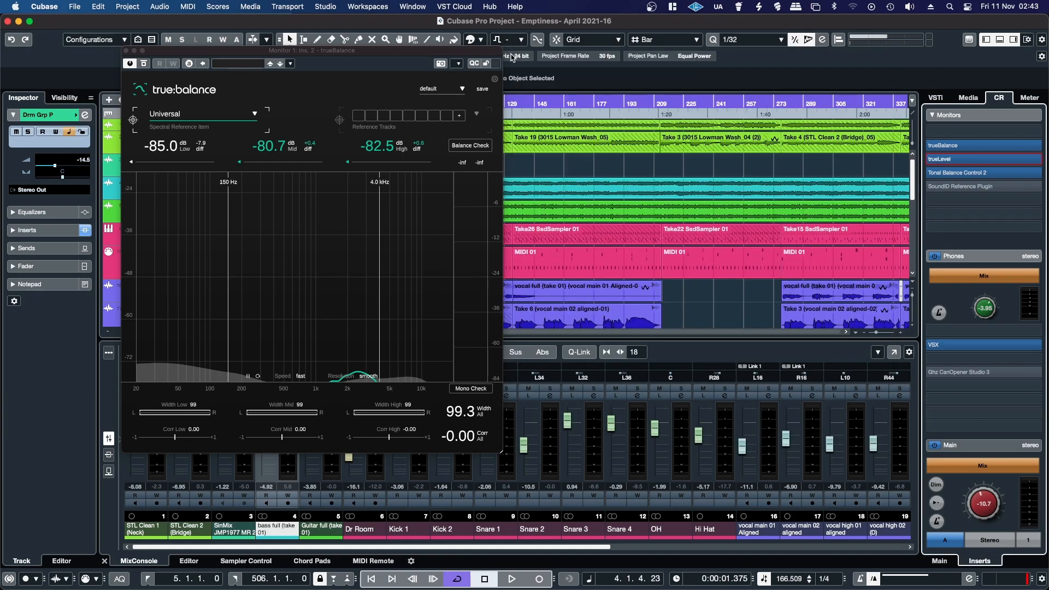
# Open the Tonal Balance Control 2 monitor insert and arrange it side by side with true:balance
pyautogui.moveTo(394, 57); pyautogui.dragTo(321, 39)
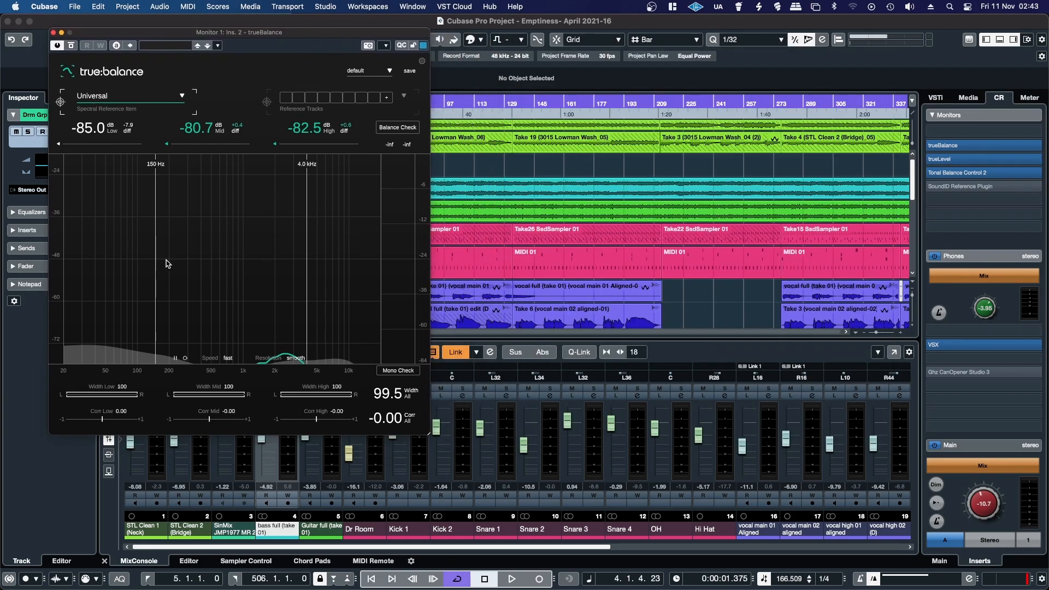
pyautogui.click(959, 176)
pyautogui.moveTo(608, 145); pyautogui.dragTo(717, 73)
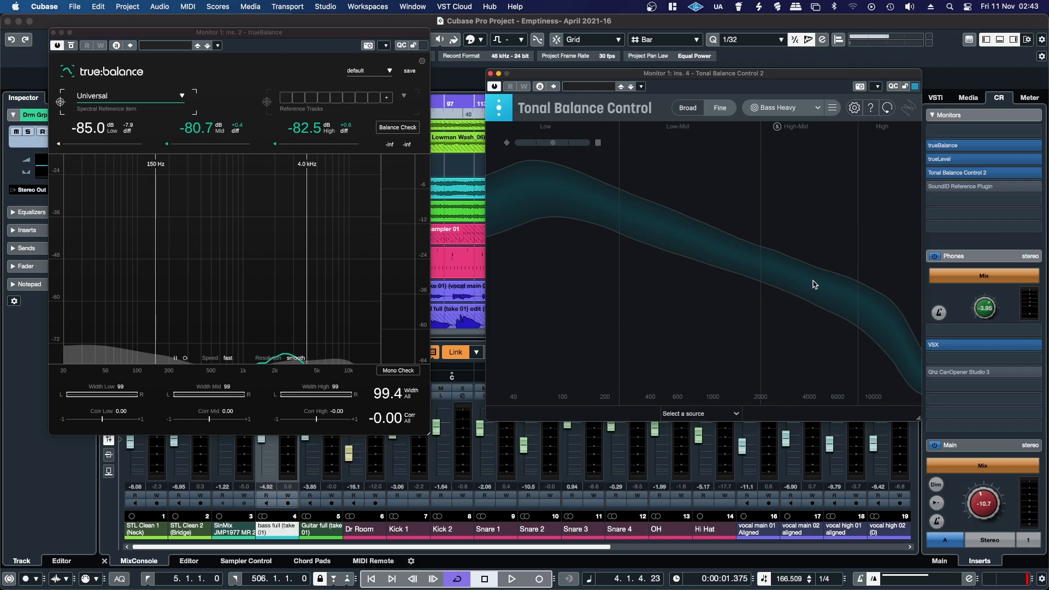
pyautogui.moveTo(648, 78); pyautogui.dragTo(615, 72)
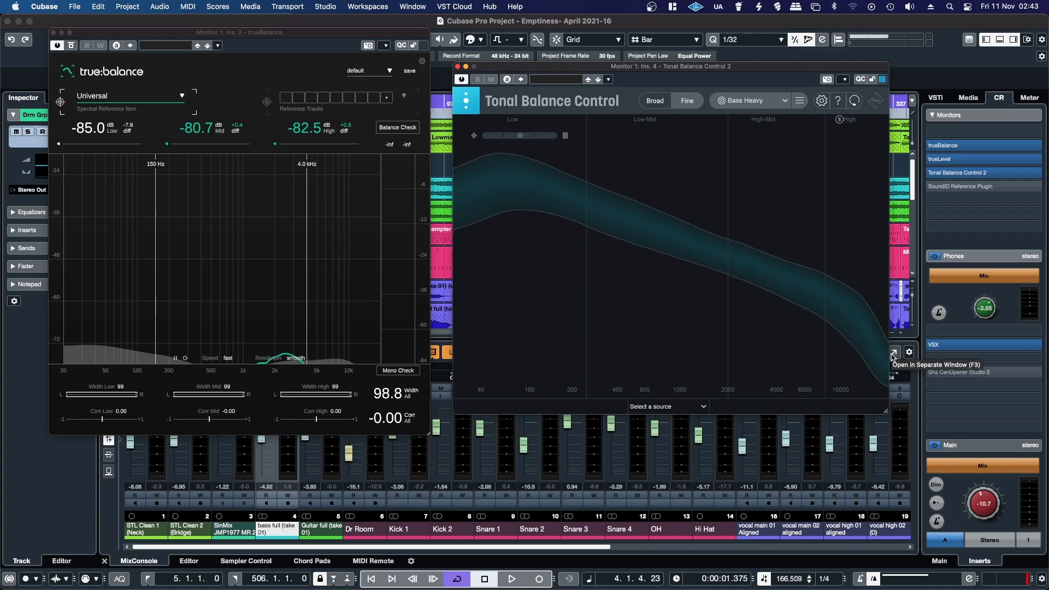
pyautogui.click(740, 102)
pyautogui.click(735, 102)
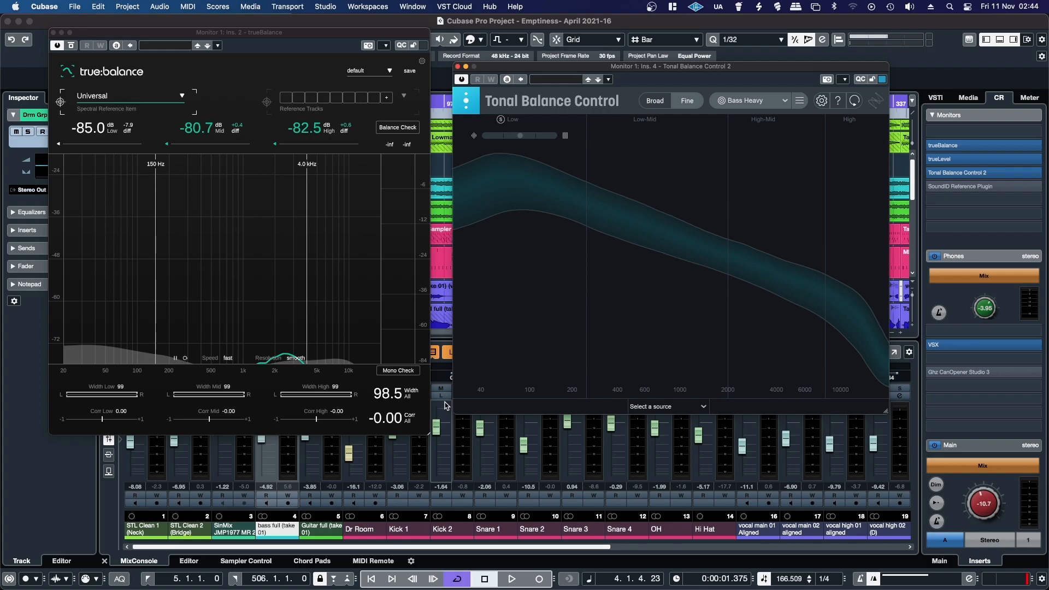
# Play the mix and run true:balance's Mono Check, plus its Balance Check against the Pop spectral reference
pyautogui.press('space')
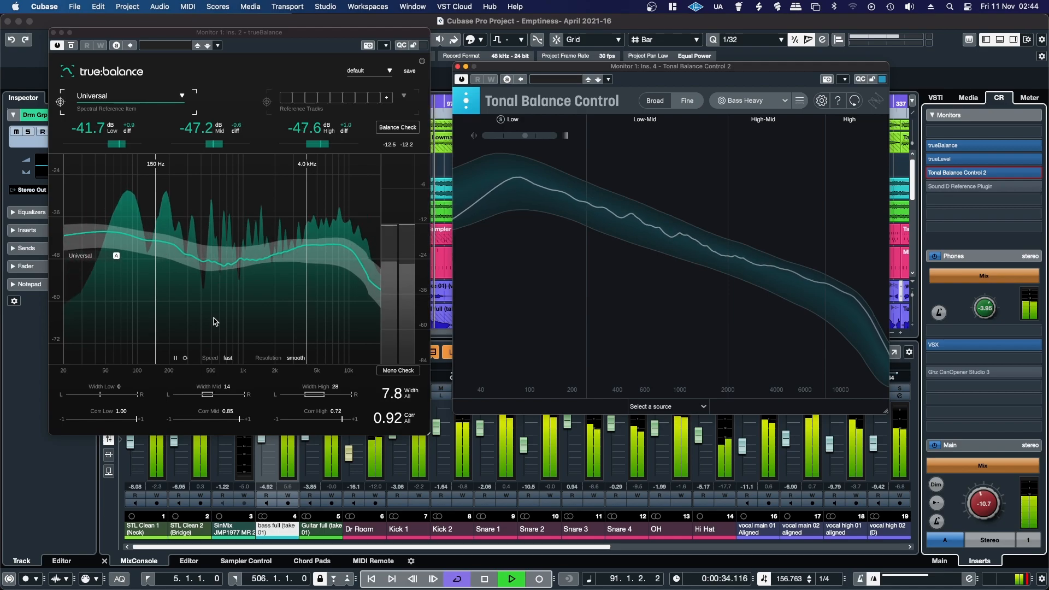
pyautogui.click(382, 128)
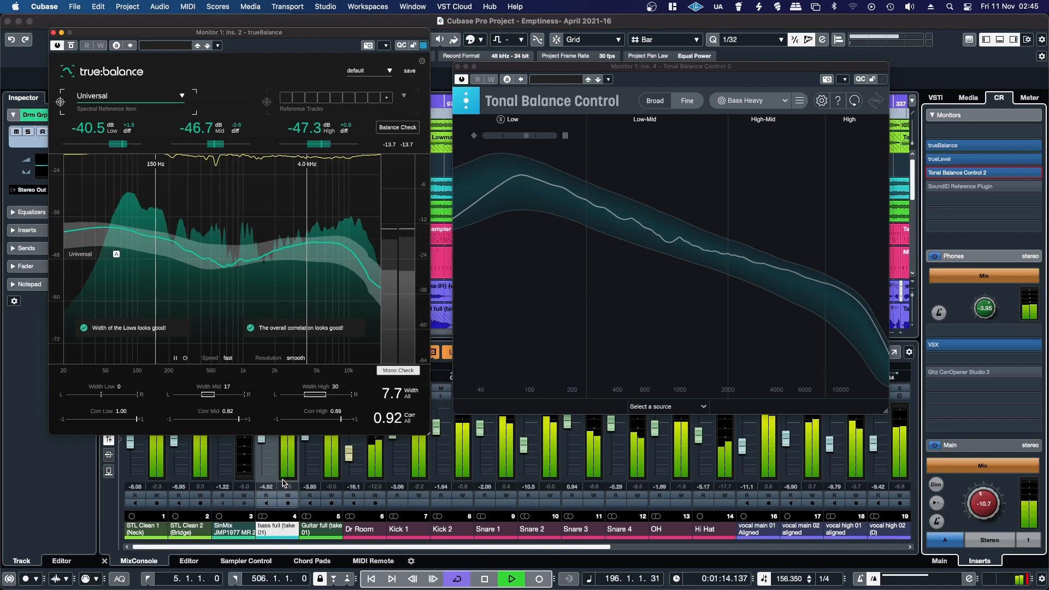
pyautogui.click(104, 98)
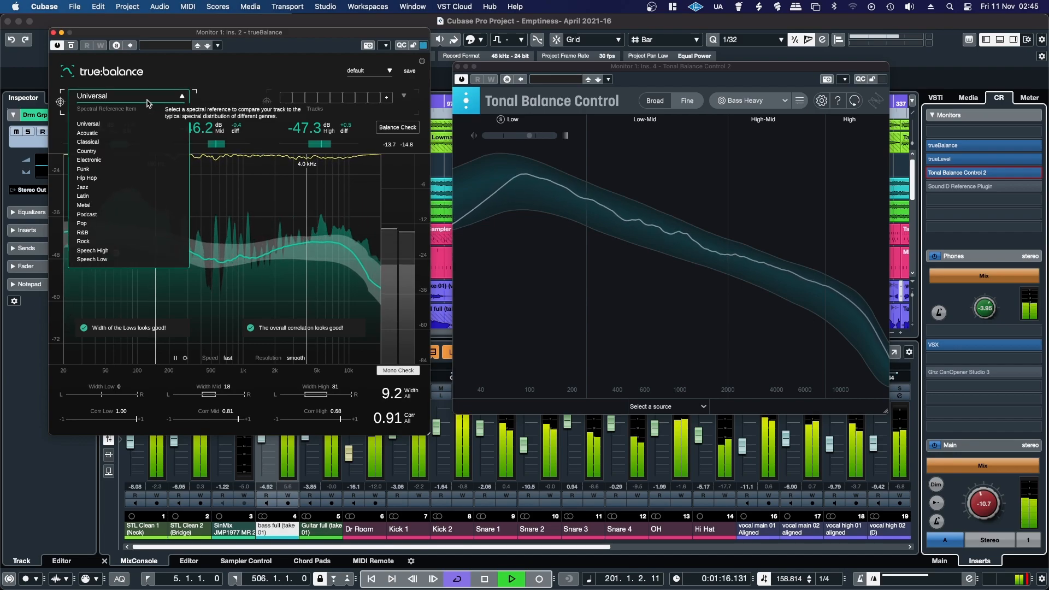
pyautogui.click(82, 223)
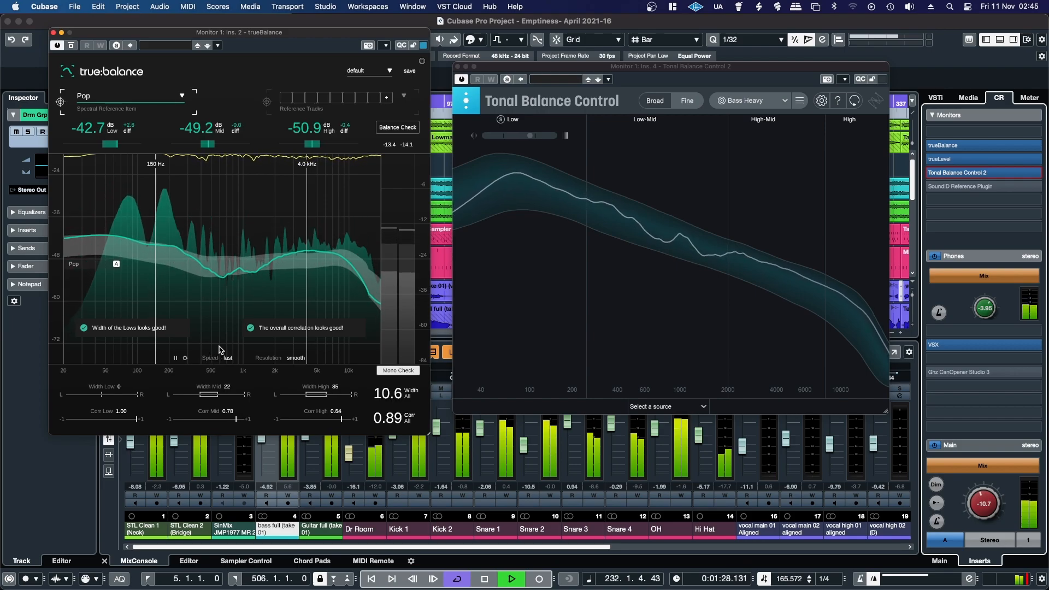
pyautogui.click(398, 126)
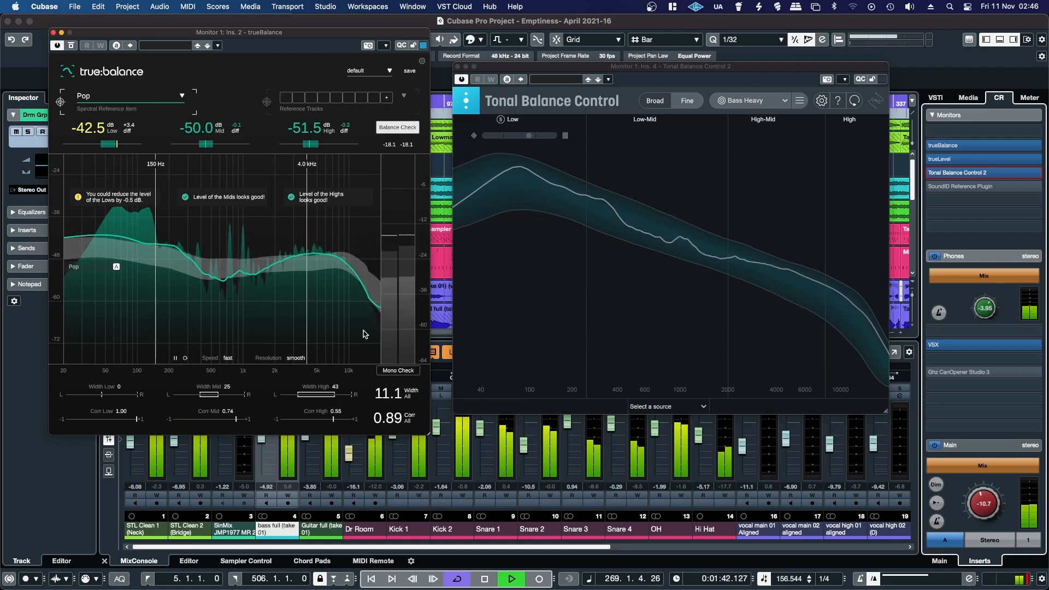
# Compare the mix with the R&B spectral reference, leave true:balance set to Rock, and close both analyser windows
pyautogui.click(118, 98)
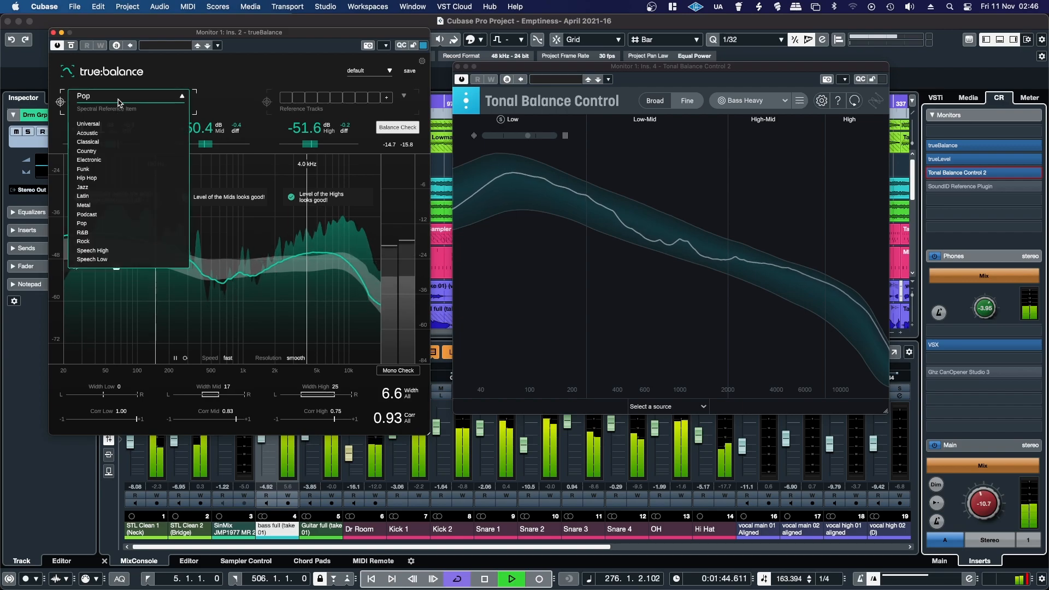
pyautogui.click(94, 233)
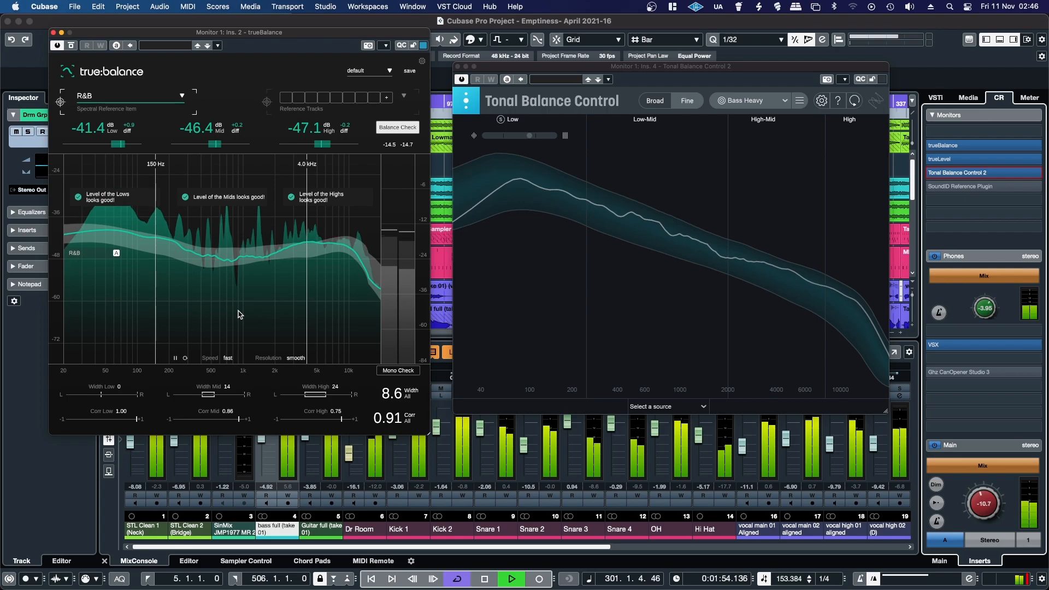
pyautogui.click(125, 109)
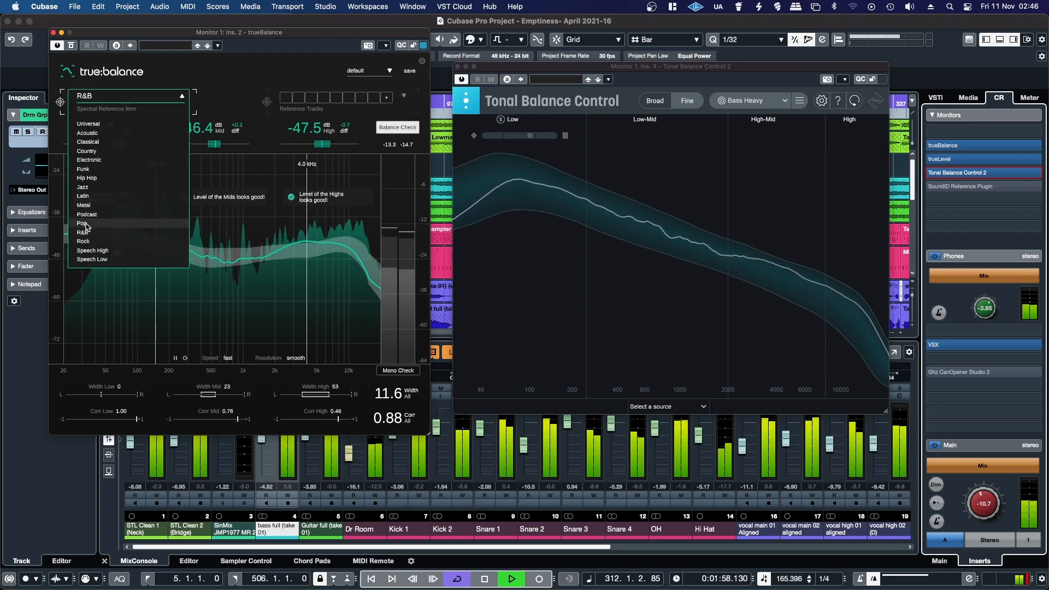
pyautogui.click(83, 241)
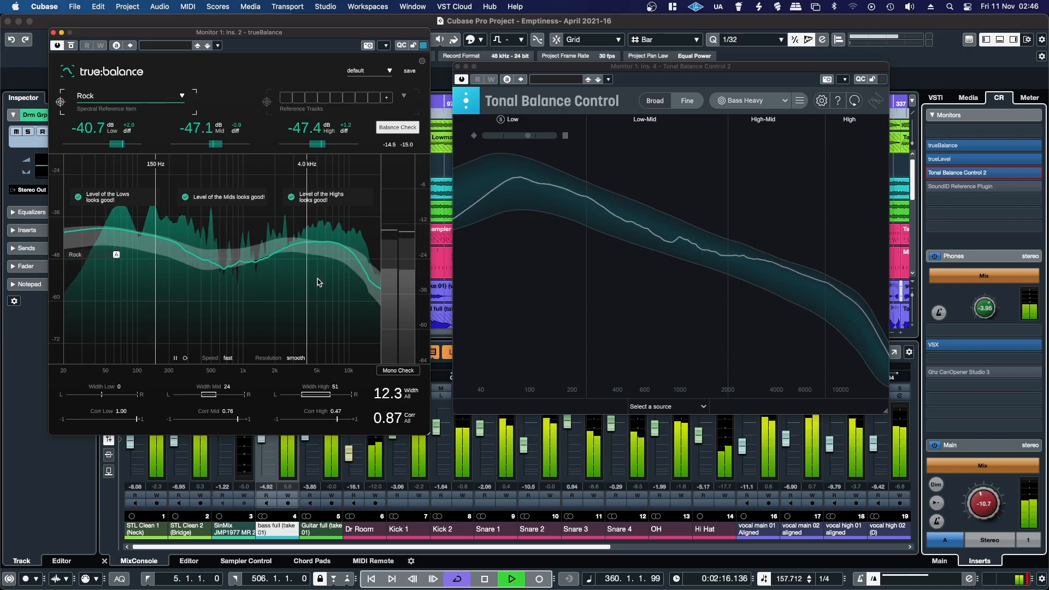
pyautogui.moveTo(86, 127)
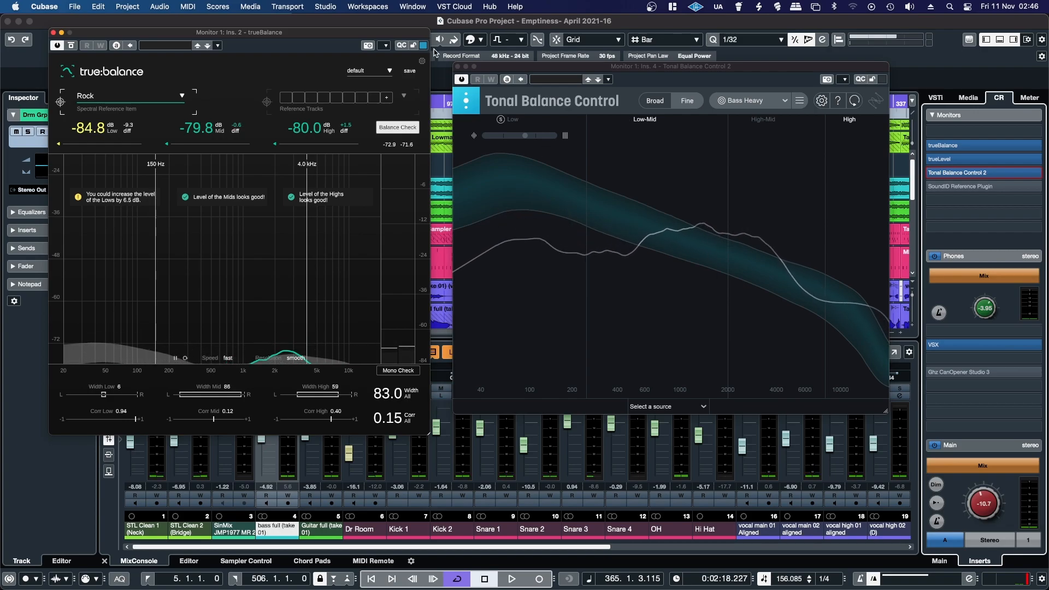
pyautogui.click(458, 66)
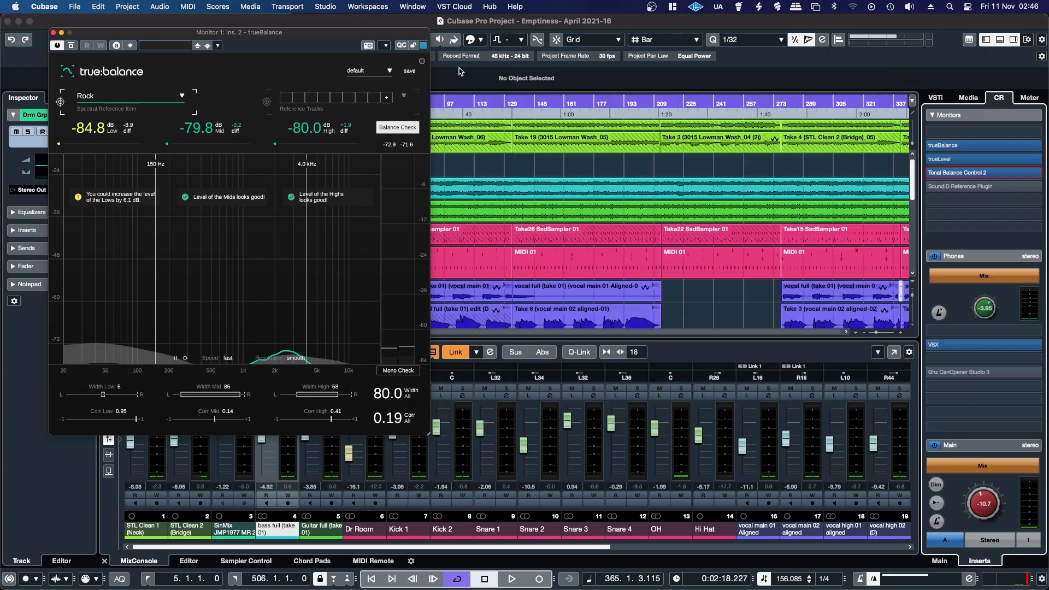
pyautogui.click(54, 33)
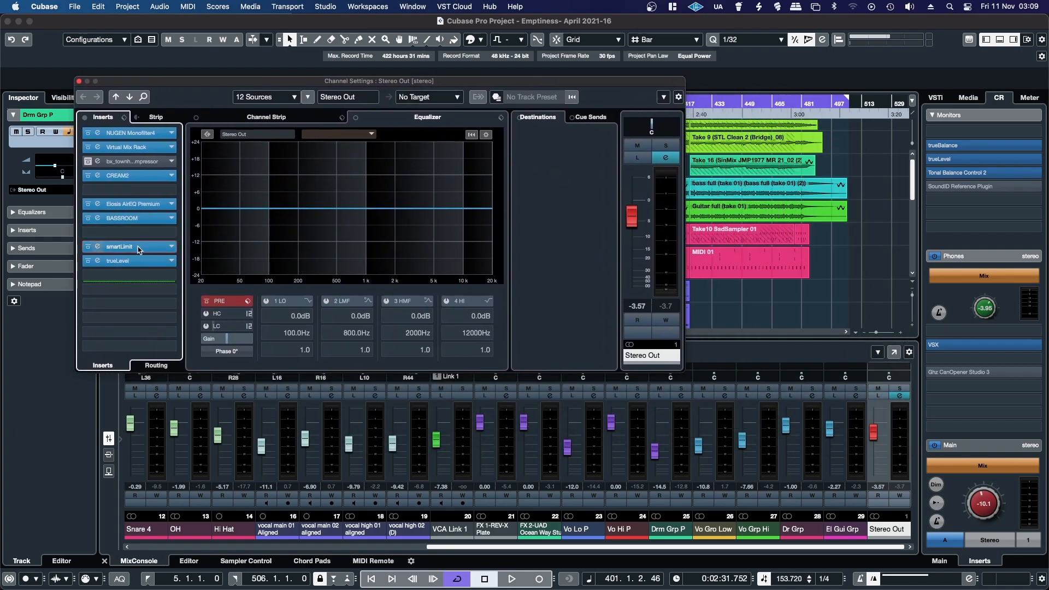
# Open smartLimit on the Stereo Out channel and have it learn the mix while playing from about bar 341
pyautogui.click(139, 250)
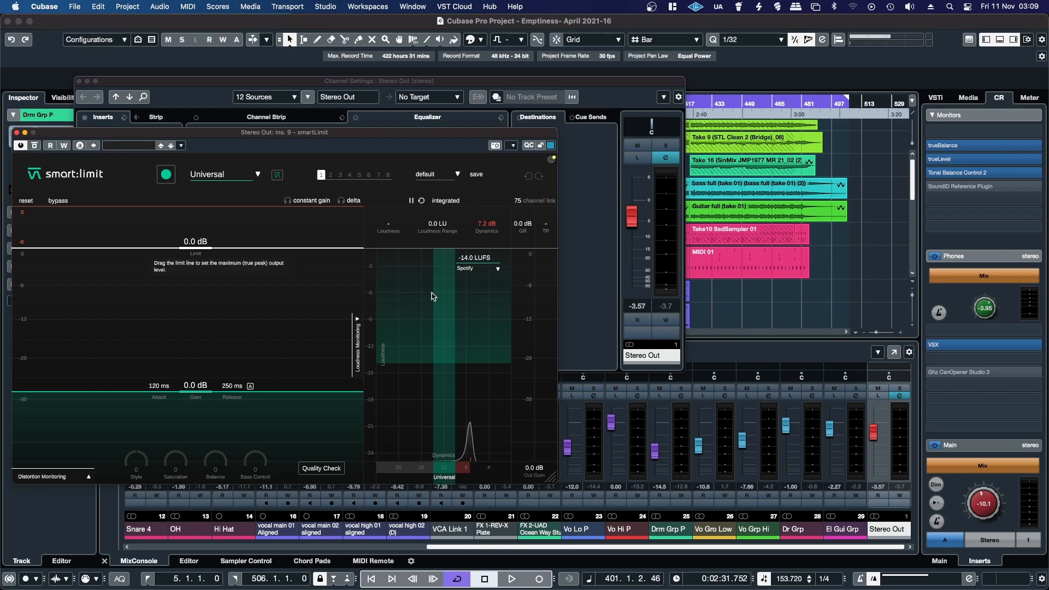
pyautogui.moveTo(112, 87); pyautogui.dragTo(260, 266)
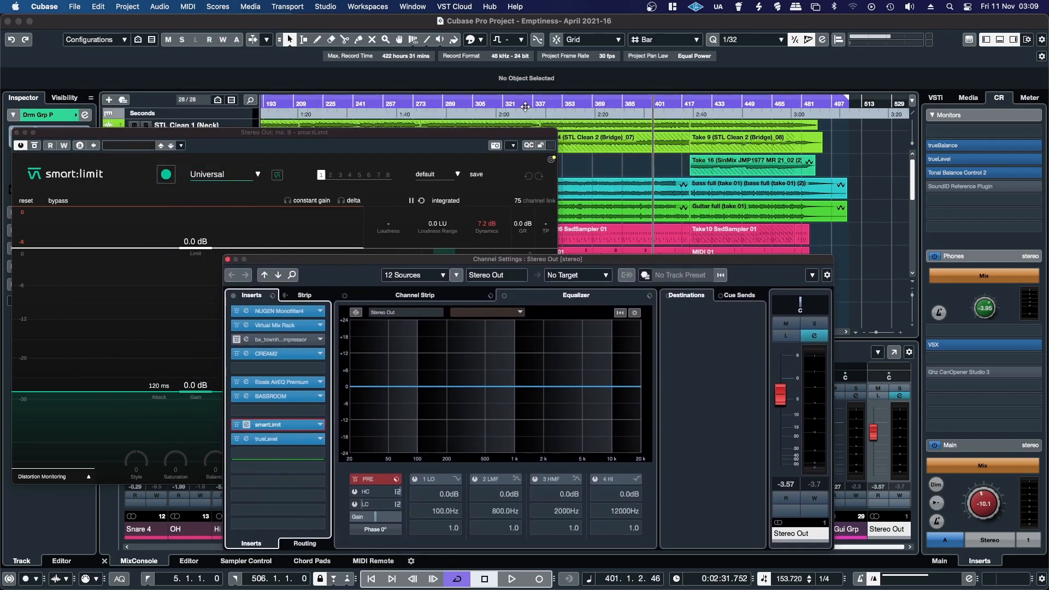
pyautogui.click(541, 105)
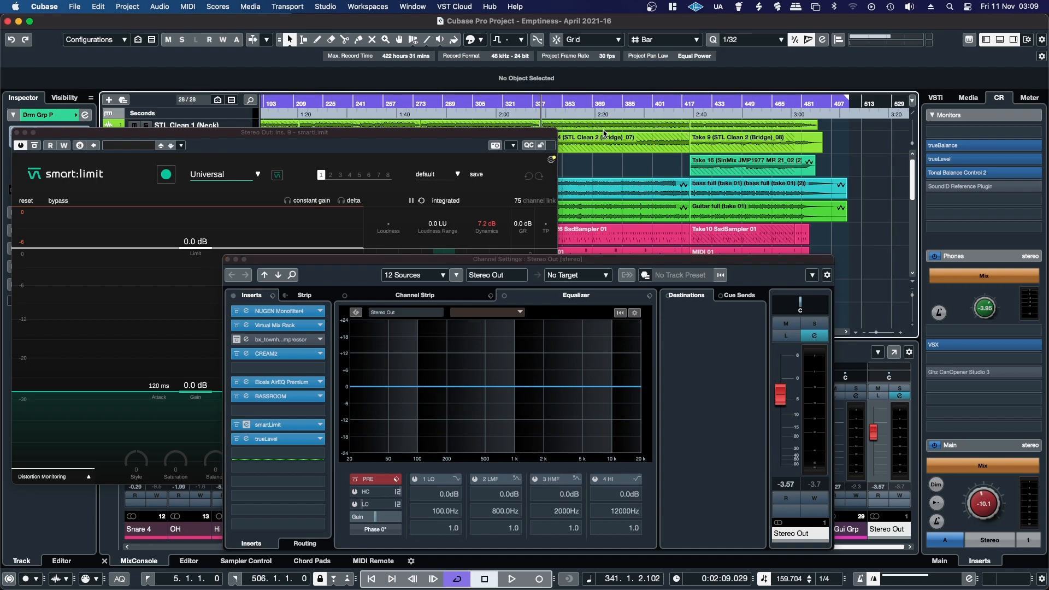
pyautogui.click(76, 132)
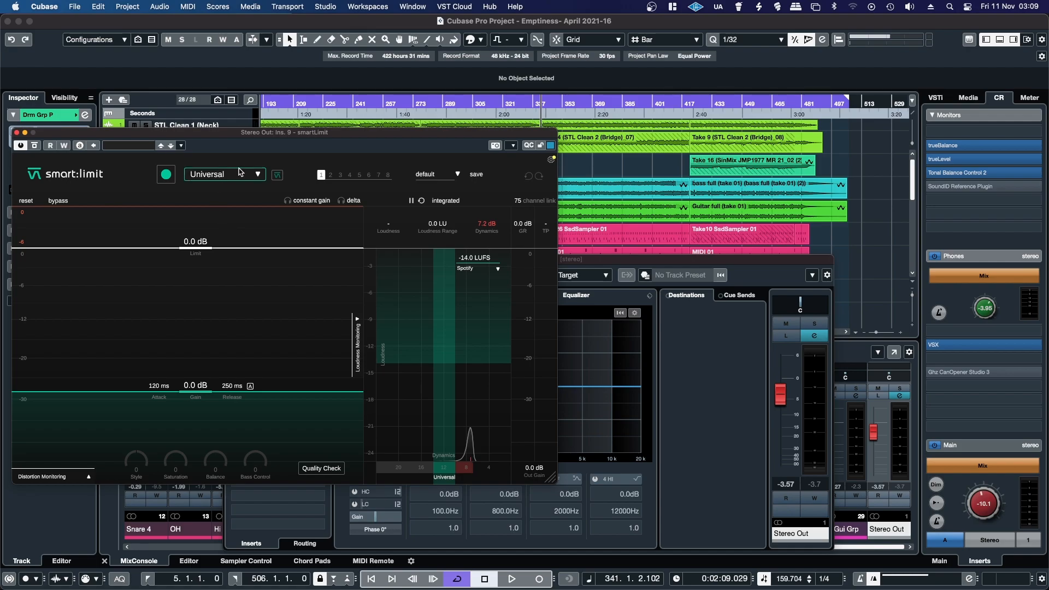
pyautogui.click(166, 175)
pyautogui.press('space')
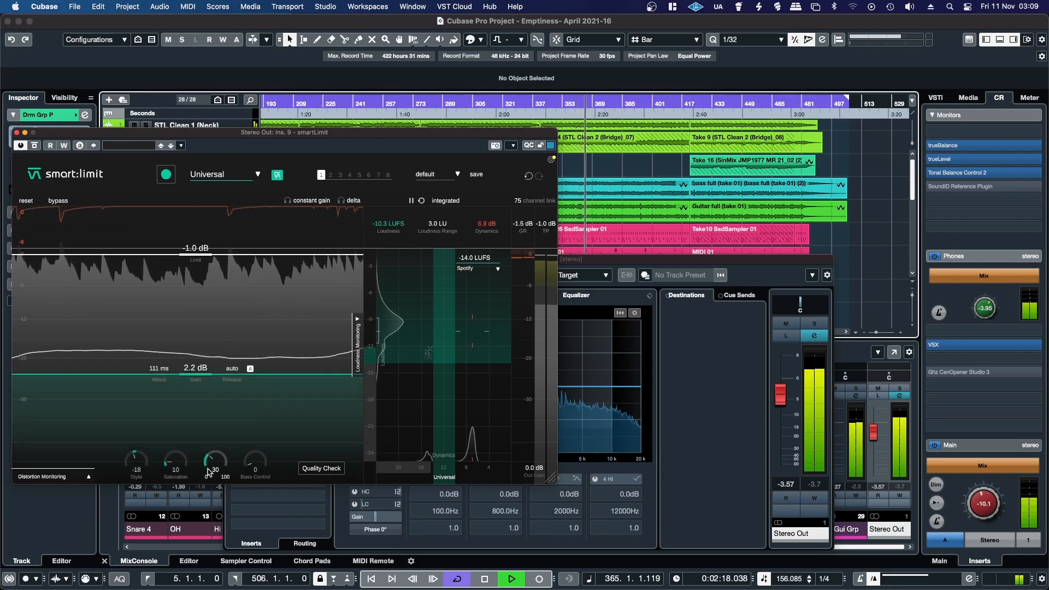
# Open the trueLevel insert of the Stereo Out channel alongside the smart:limit window
pyautogui.moveTo(148, 138); pyautogui.dragTo(137, 81)
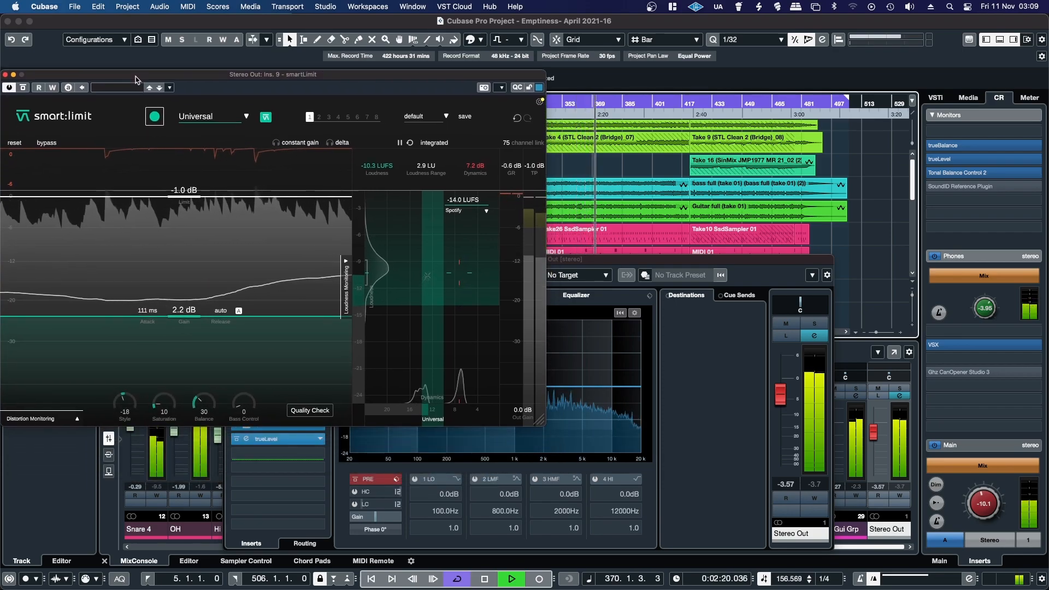
pyautogui.click(636, 275)
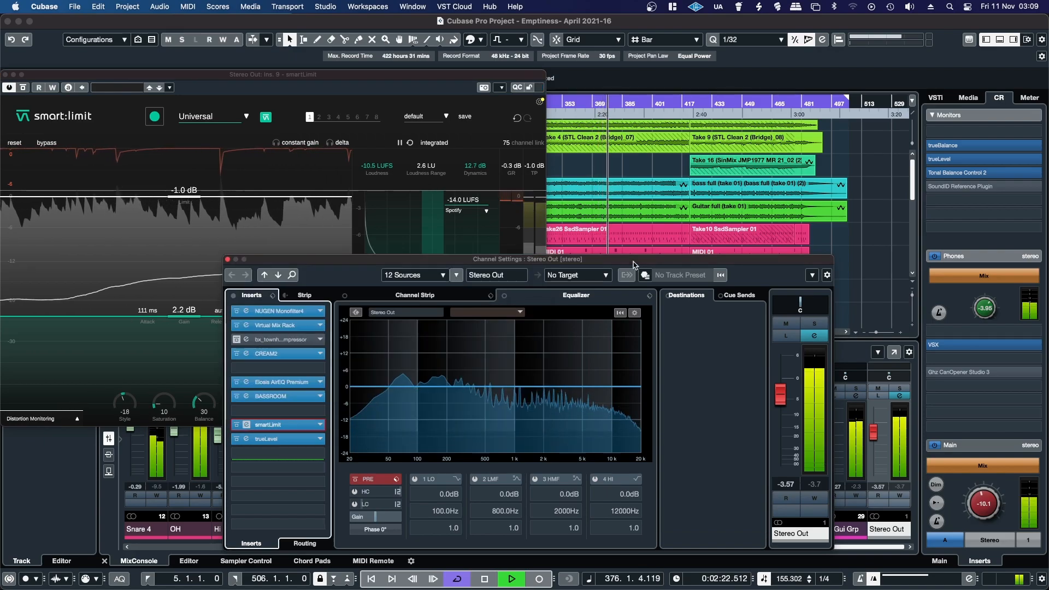
pyautogui.click(268, 442)
pyautogui.click(335, 82)
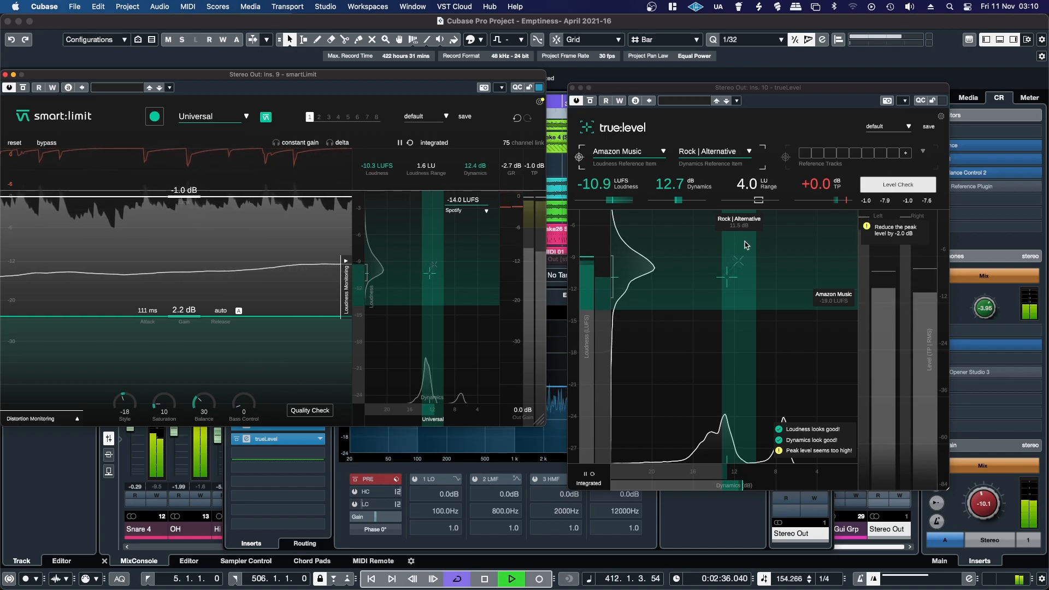
# Reset the true peak reading in true:level and set its loudness reference to Apple Music
pyautogui.click(815, 186)
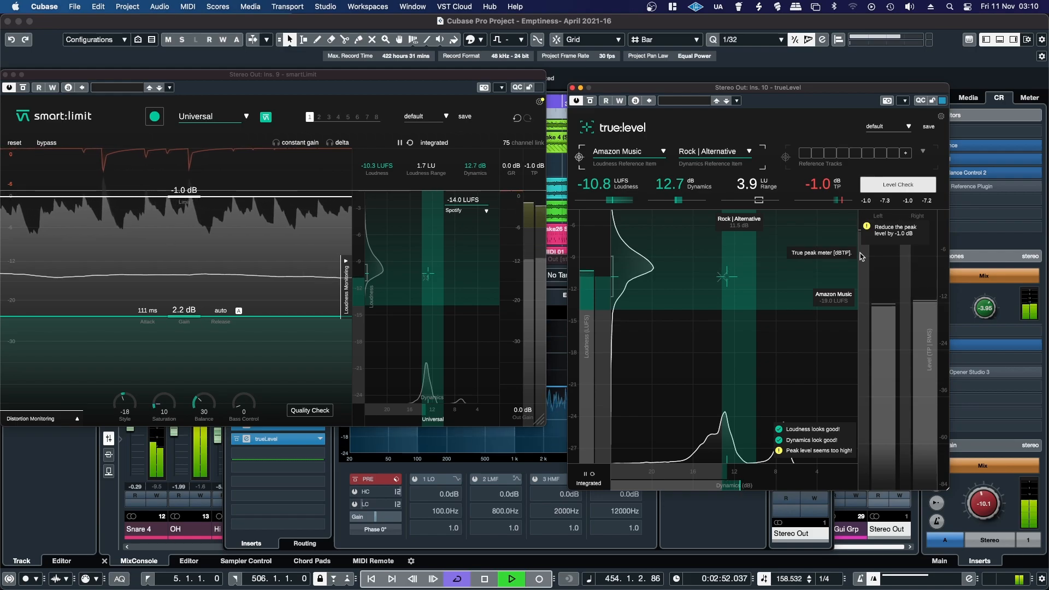
pyautogui.click(615, 152)
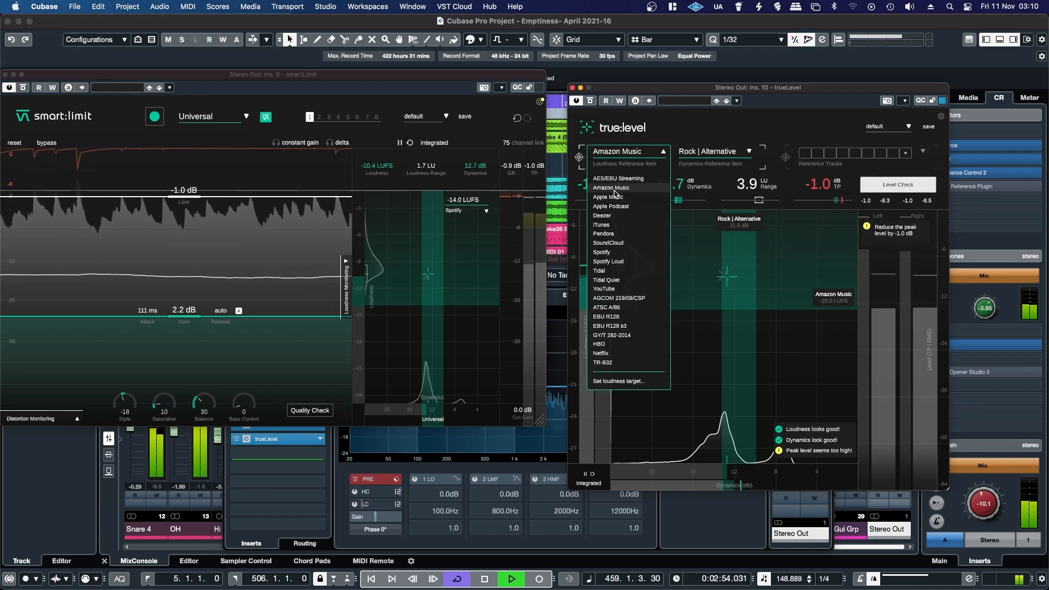
pyautogui.click(608, 196)
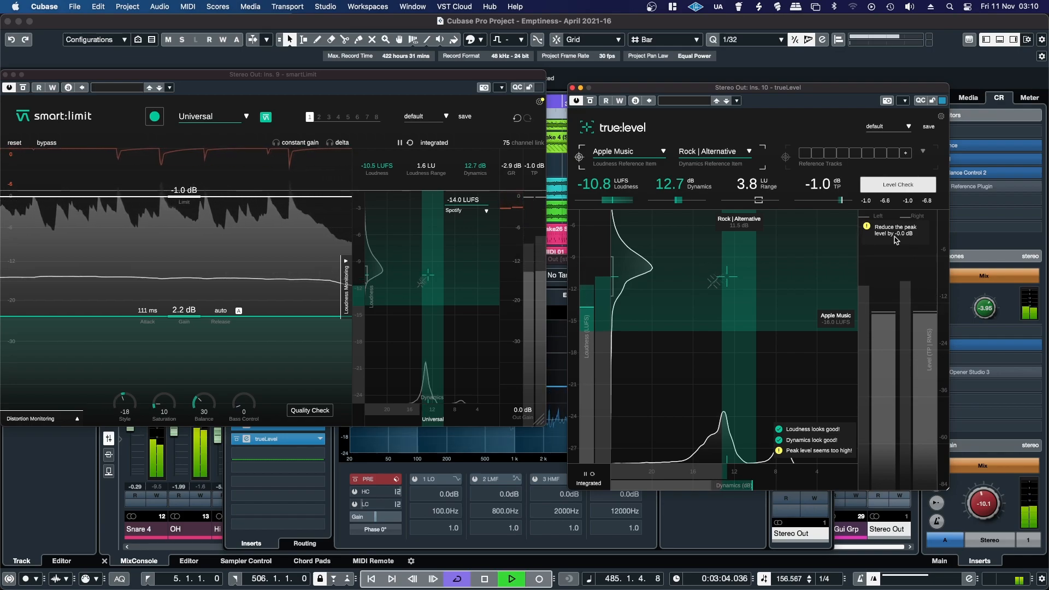
# Set the loudness reference in true:level to YouTube and run the Quality Check in smart:limit
pyautogui.click(649, 152)
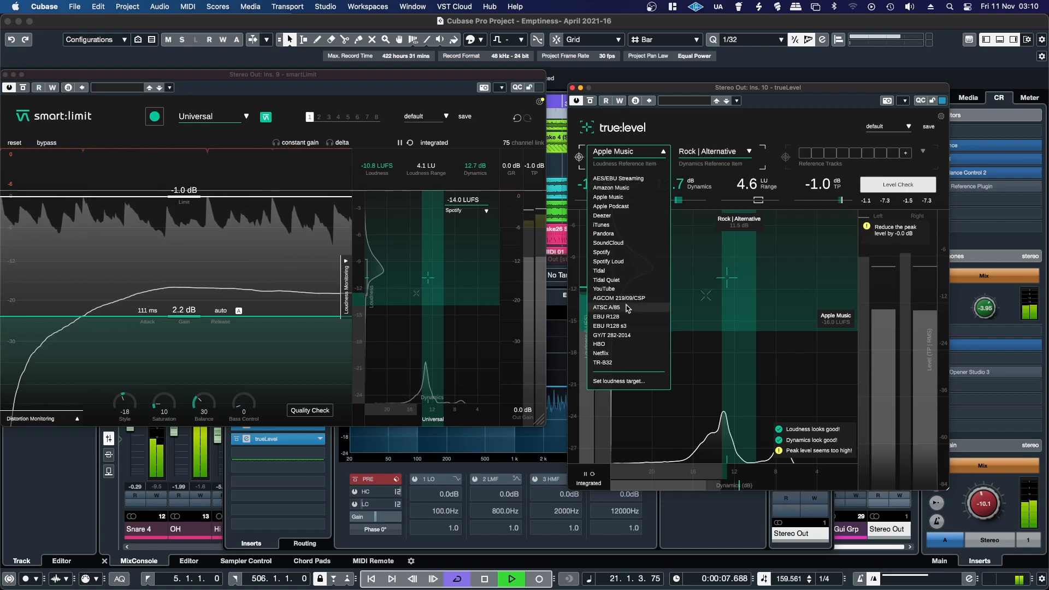
pyautogui.click(604, 289)
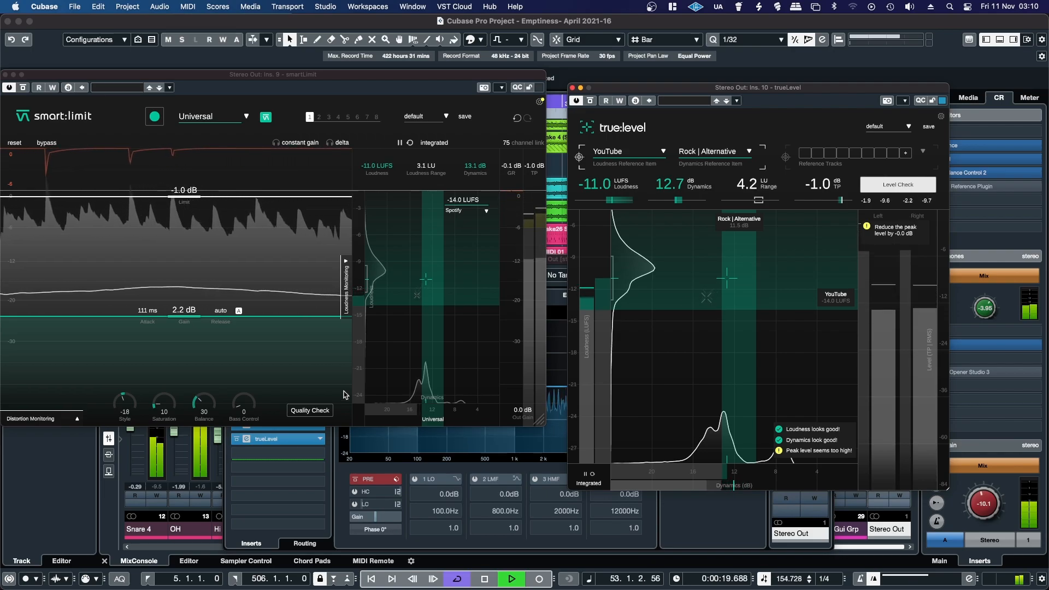
pyautogui.click(298, 411)
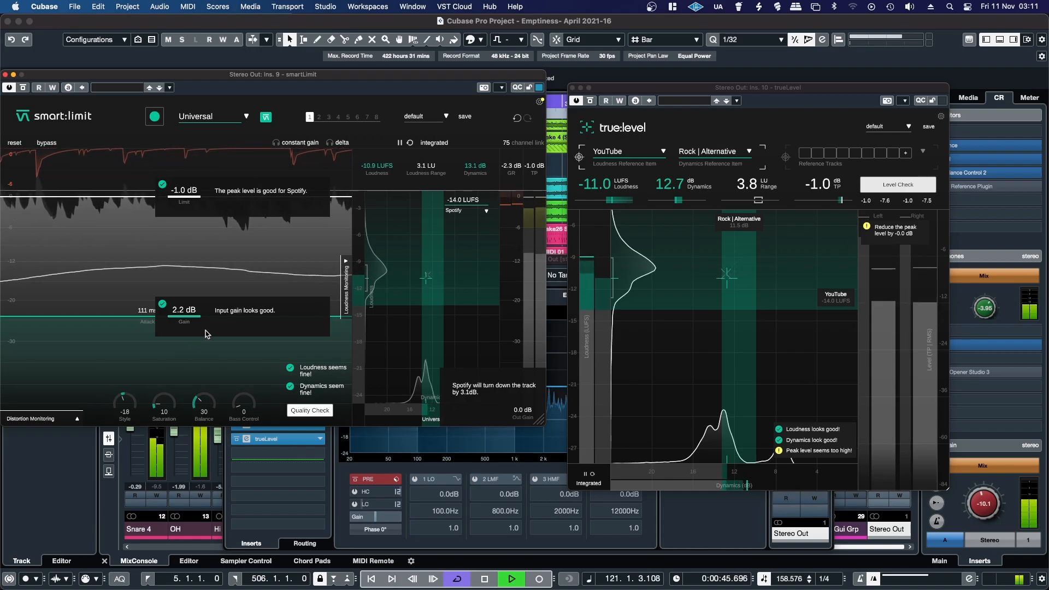
# Set the loudness reference in true:level to Spotify Loud and rerun its Level Check
pyautogui.click(600, 154)
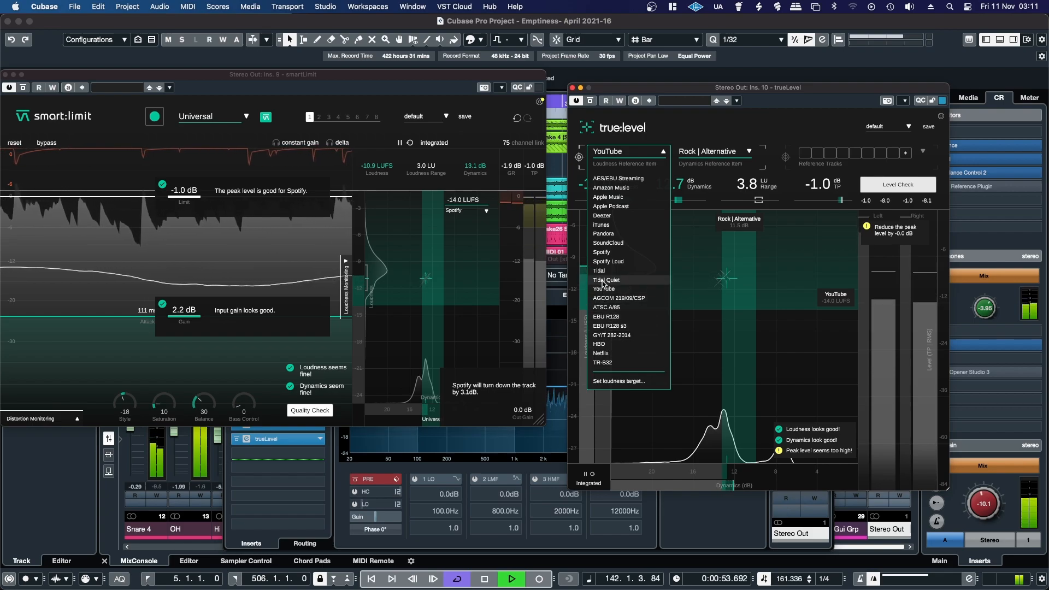
pyautogui.click(605, 261)
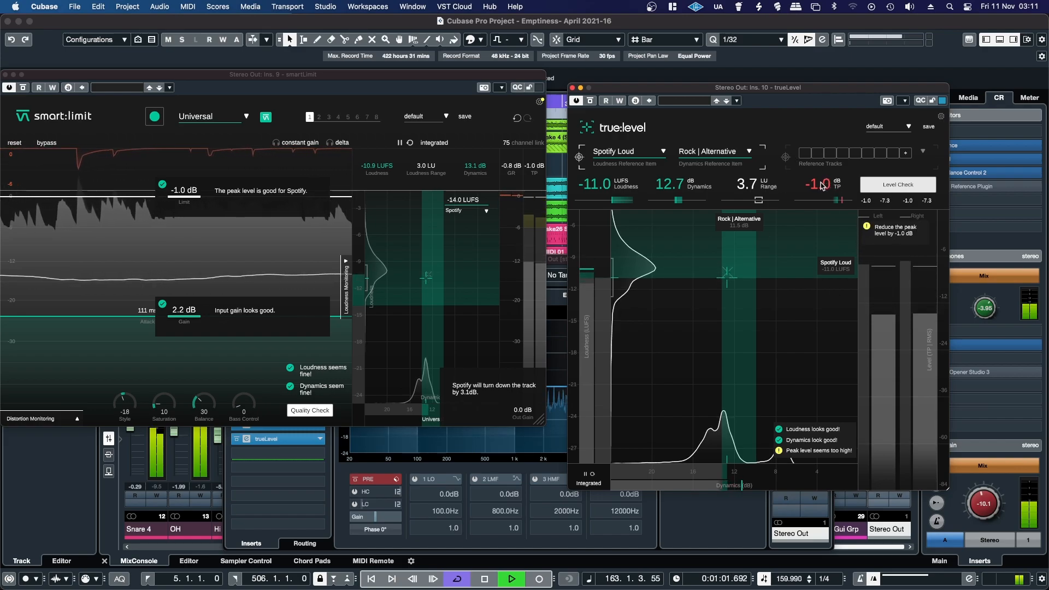
pyautogui.click(898, 186)
pyautogui.click(898, 186)
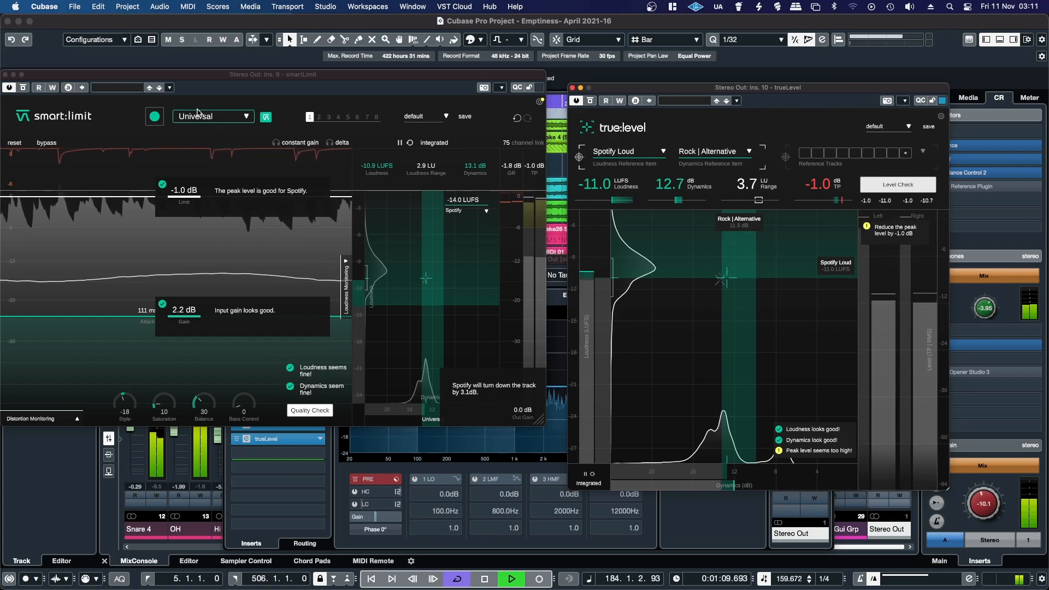
# Replace the smart:limit window with the Control Room monitor's trueLevel insert beside the Stereo Out one, and run its Level Check during playback
pyautogui.click(5, 75)
pyautogui.moveTo(643, 92); pyautogui.dragTo(147, 76)
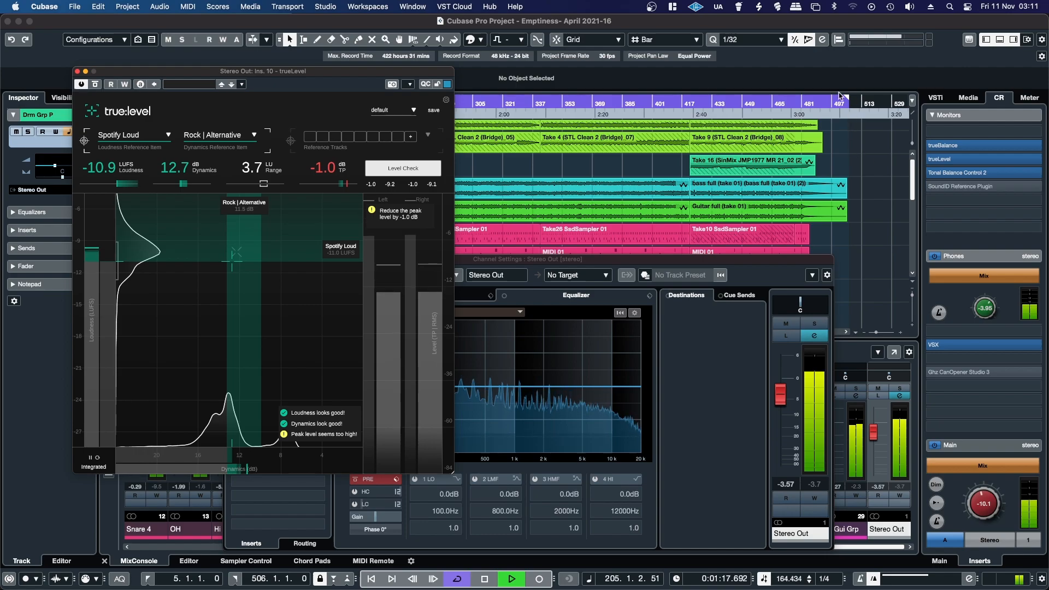
pyautogui.moveTo(981, 161)
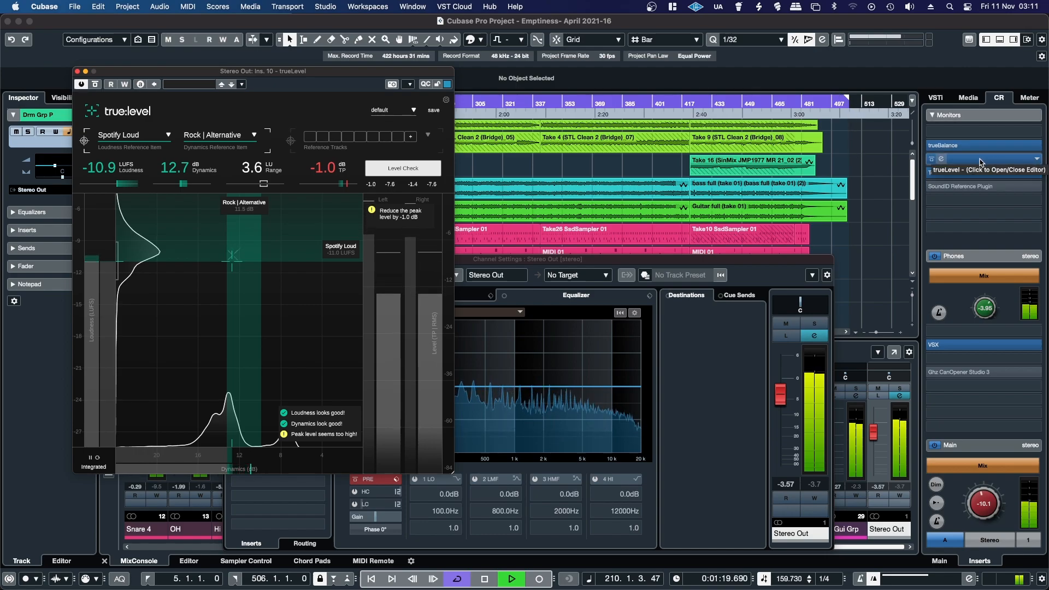
pyautogui.click(981, 162)
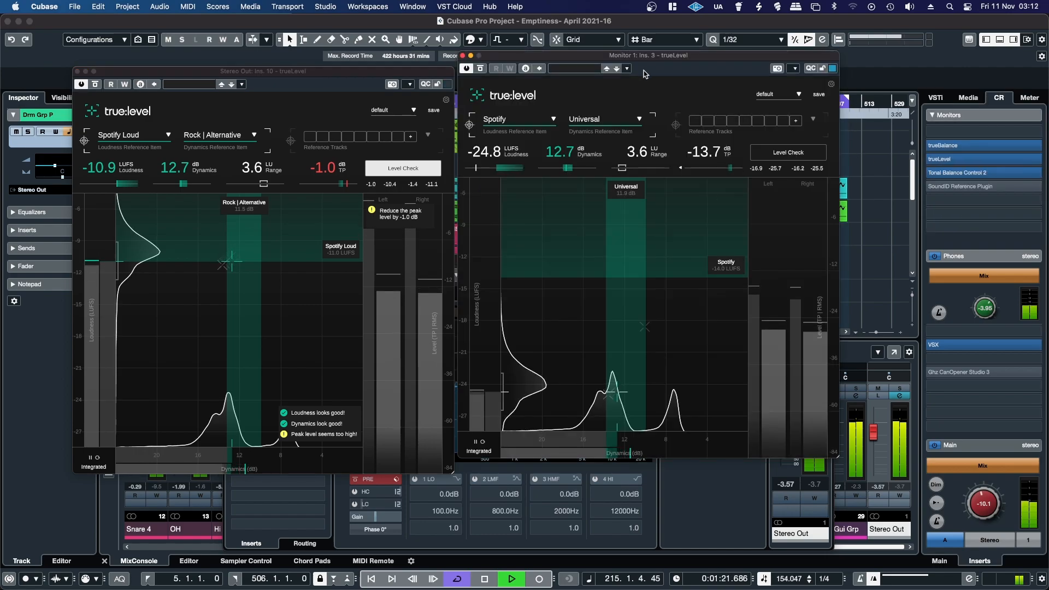
pyautogui.moveTo(627, 59); pyautogui.dragTo(639, 75)
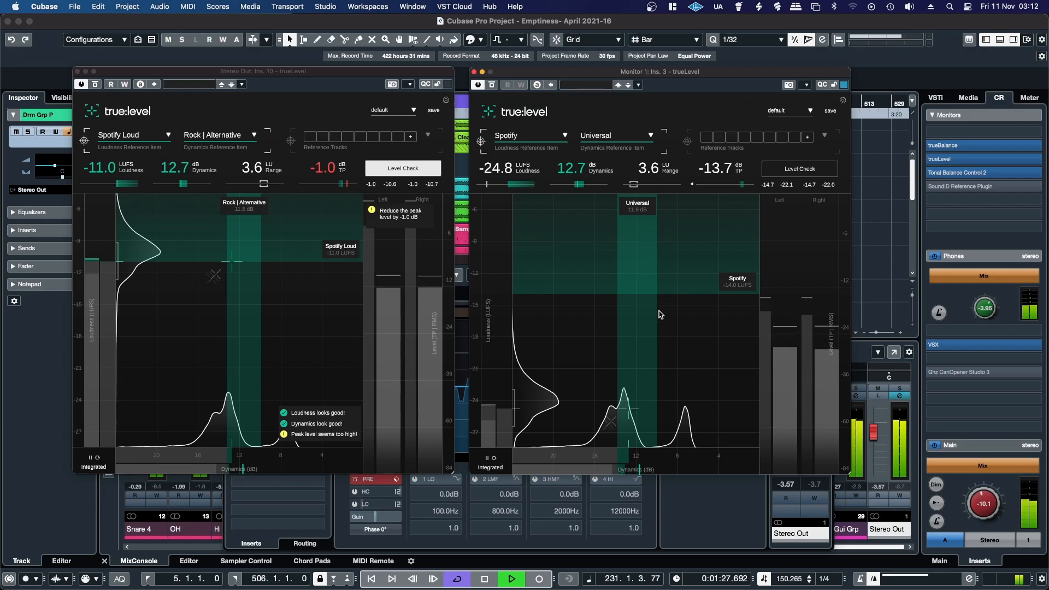
pyautogui.click(790, 177)
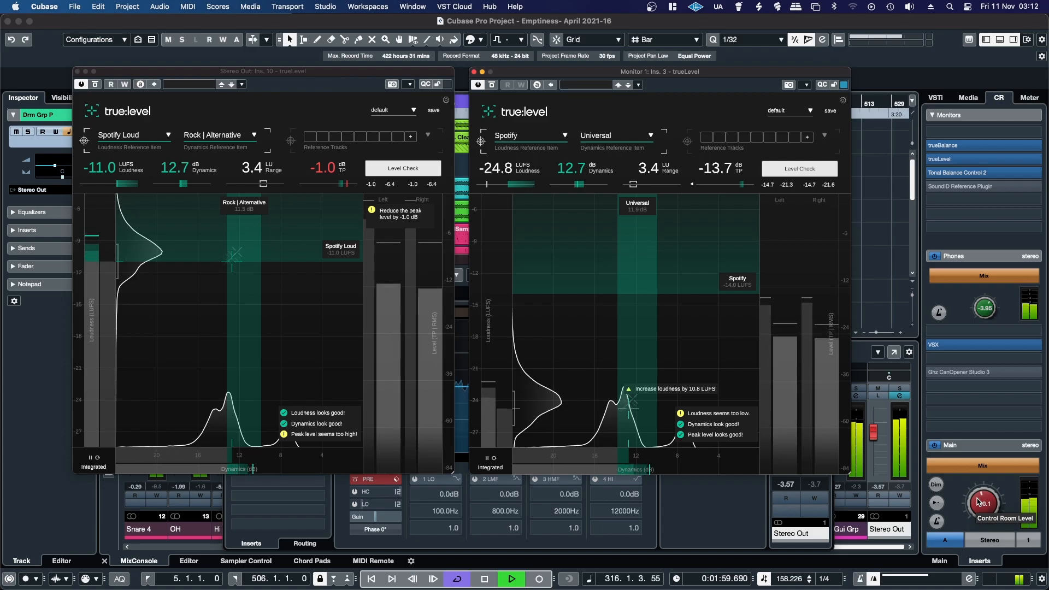
pyautogui.press('space')
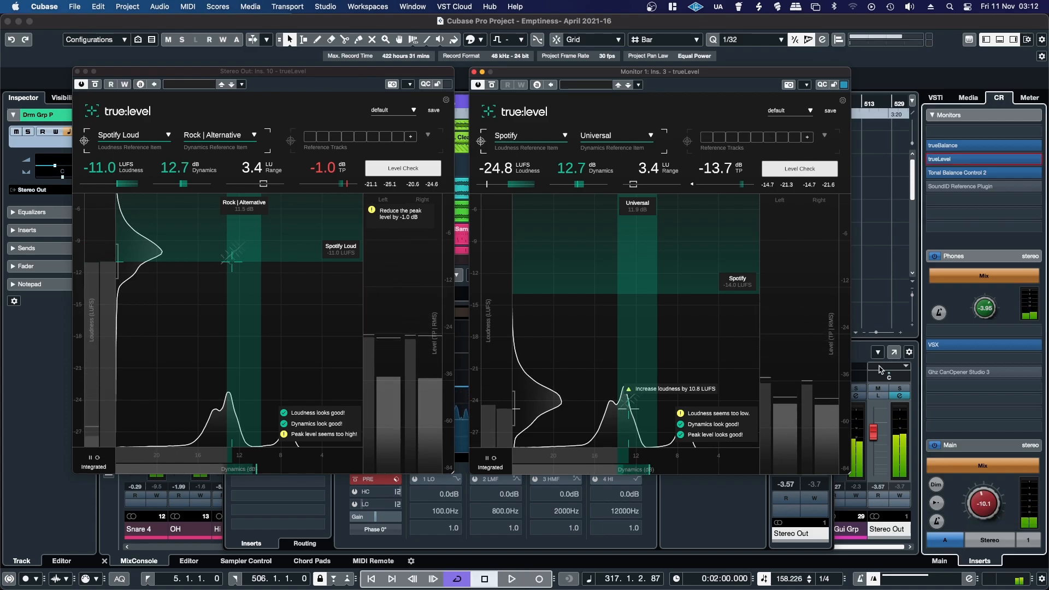
# Play the mix with the Control Room level reset to -20.0, raise the level to -10.9 while comparing both true:level meters, and stop playback
pyautogui.moveTo(971, 160)
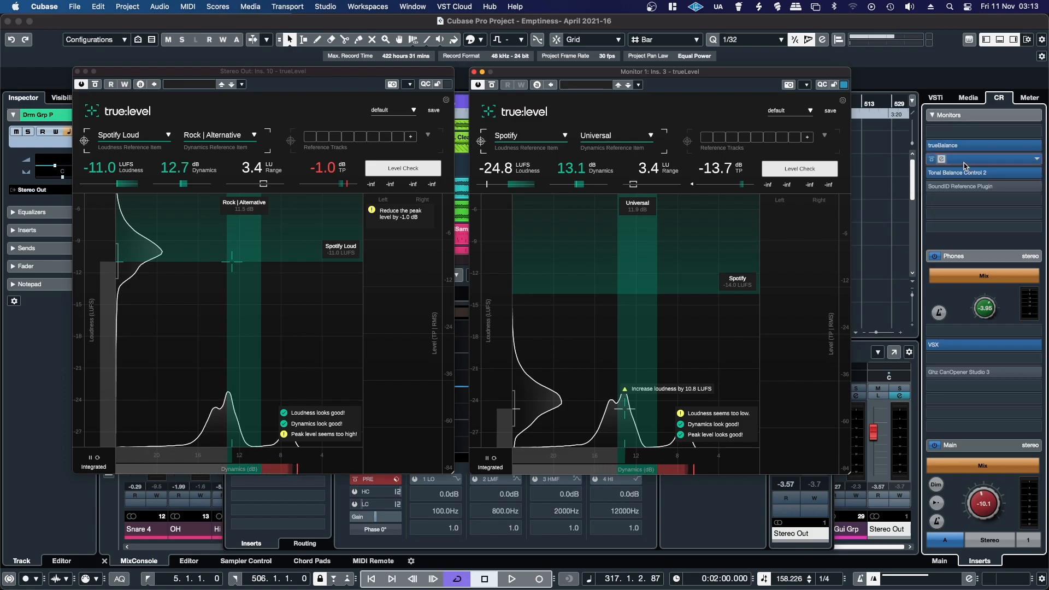
pyautogui.keyDown('super'); pyautogui.click(985, 503); pyautogui.keyUp('super')
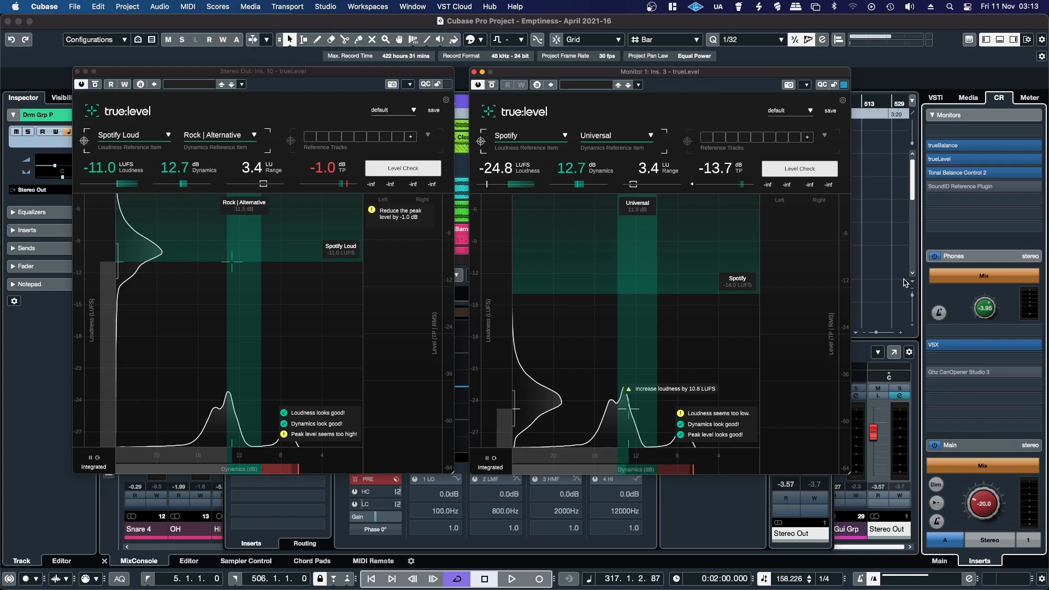
pyautogui.press('space')
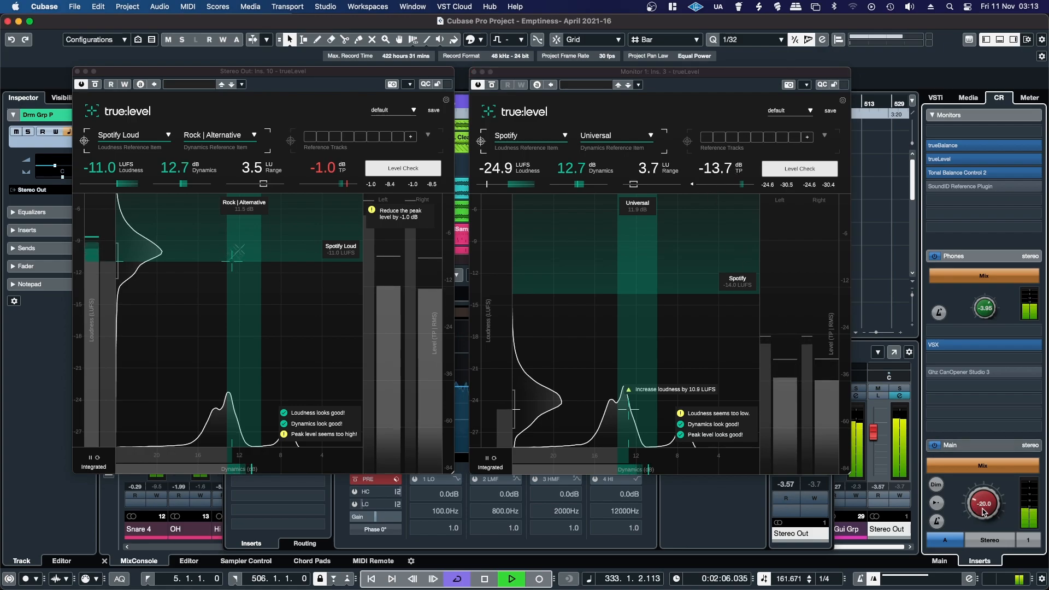
pyautogui.moveTo(982, 503); pyautogui.dragTo(986, 496)
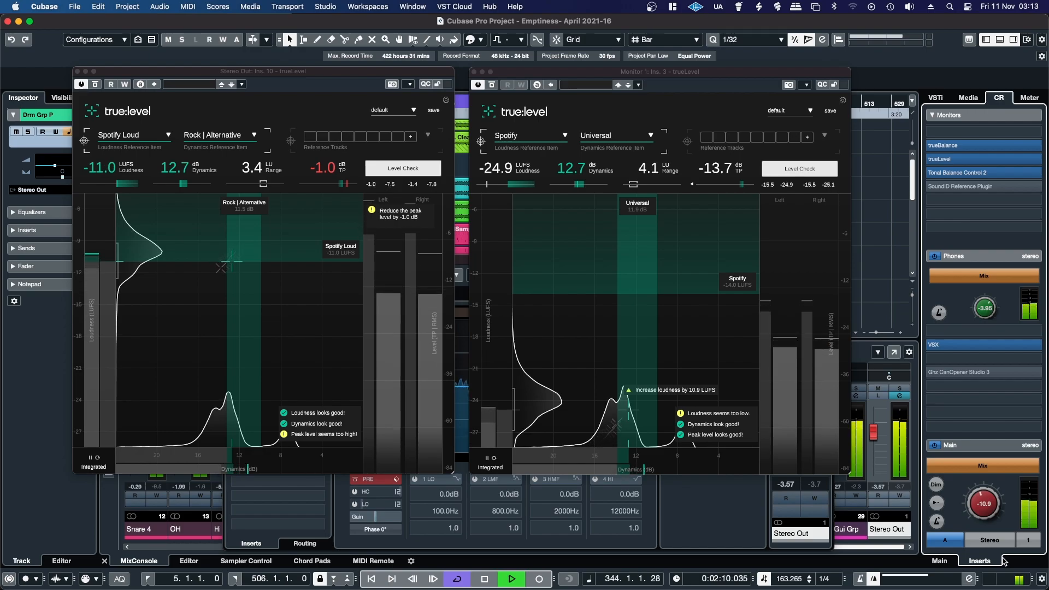
pyautogui.press('space')
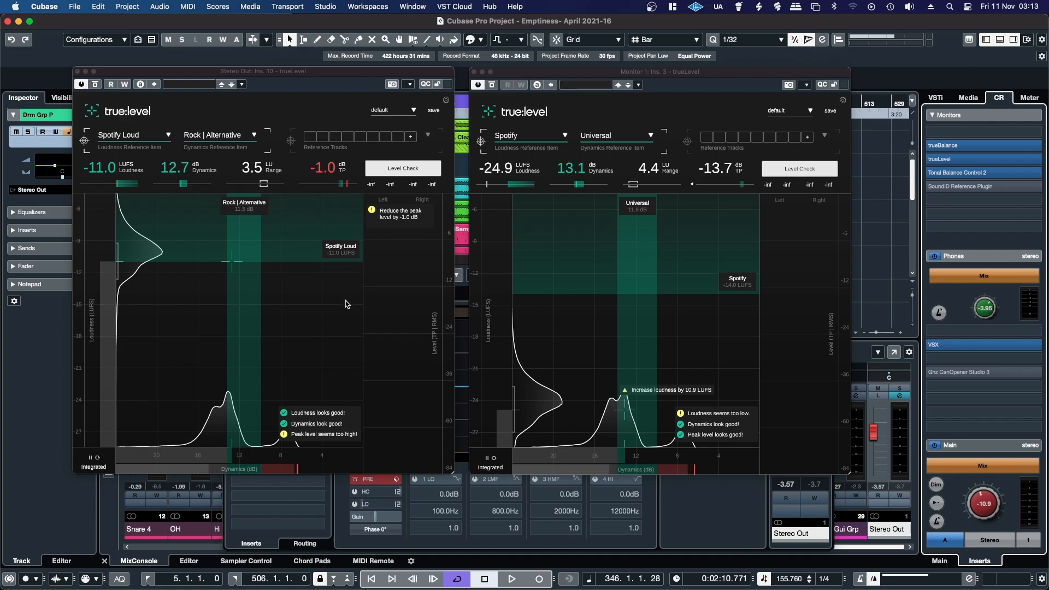
# Close both true:level windows and reopen smartLimit from the Stereo Out channel's inserts
pyautogui.click(474, 72)
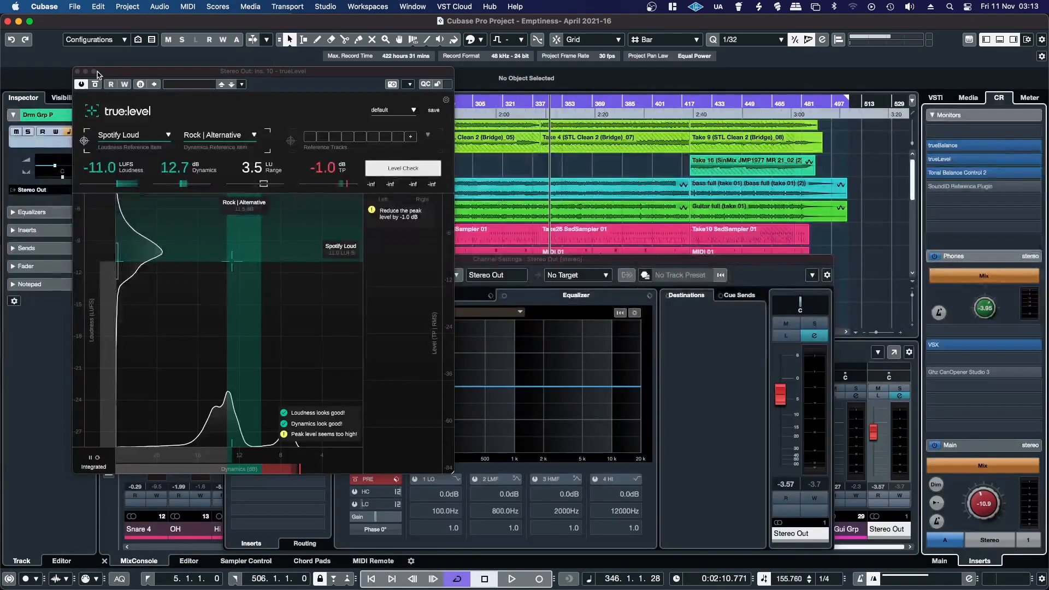
pyautogui.click(78, 72)
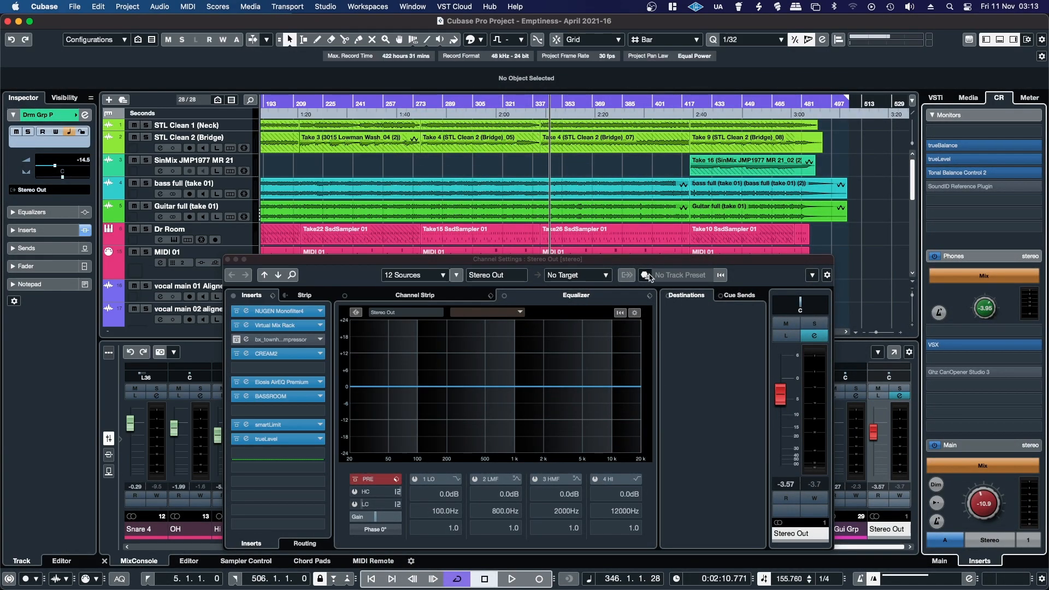
pyautogui.moveTo(300, 266); pyautogui.dragTo(270, 137)
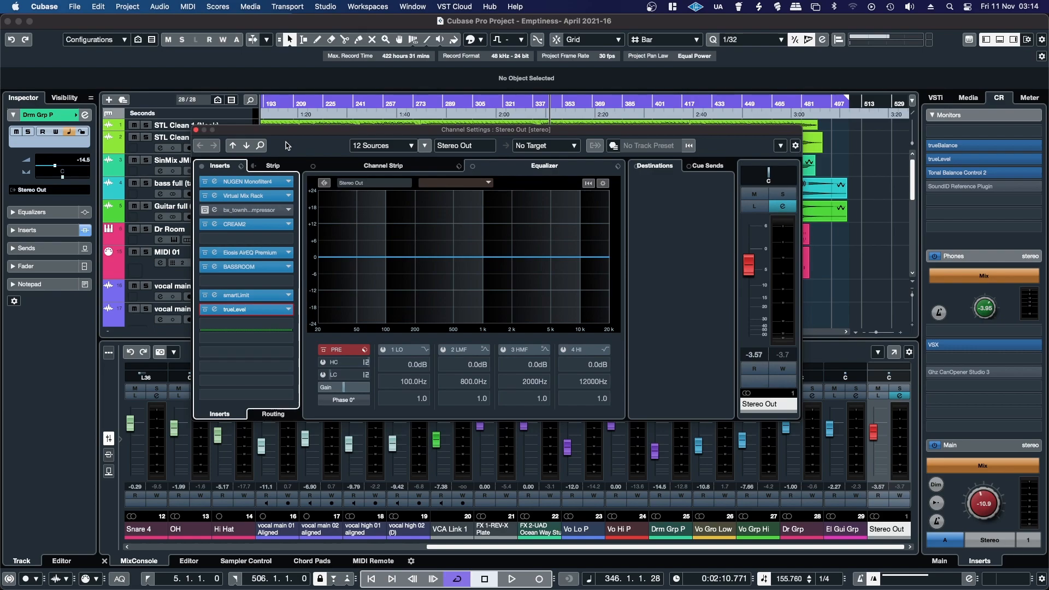
pyautogui.moveTo(295, 135); pyautogui.dragTo(301, 145)
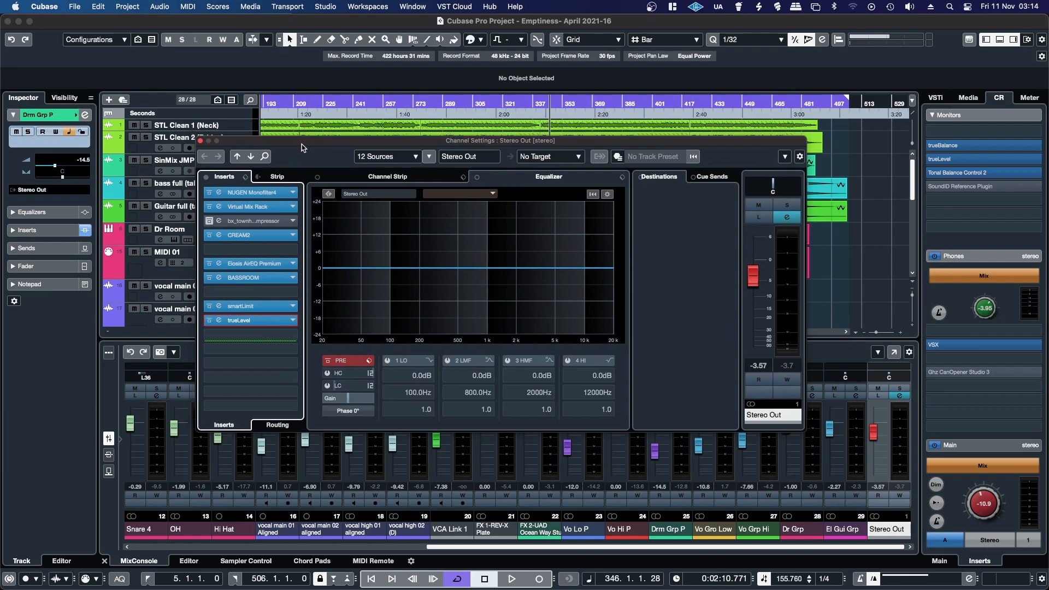
pyautogui.click(247, 306)
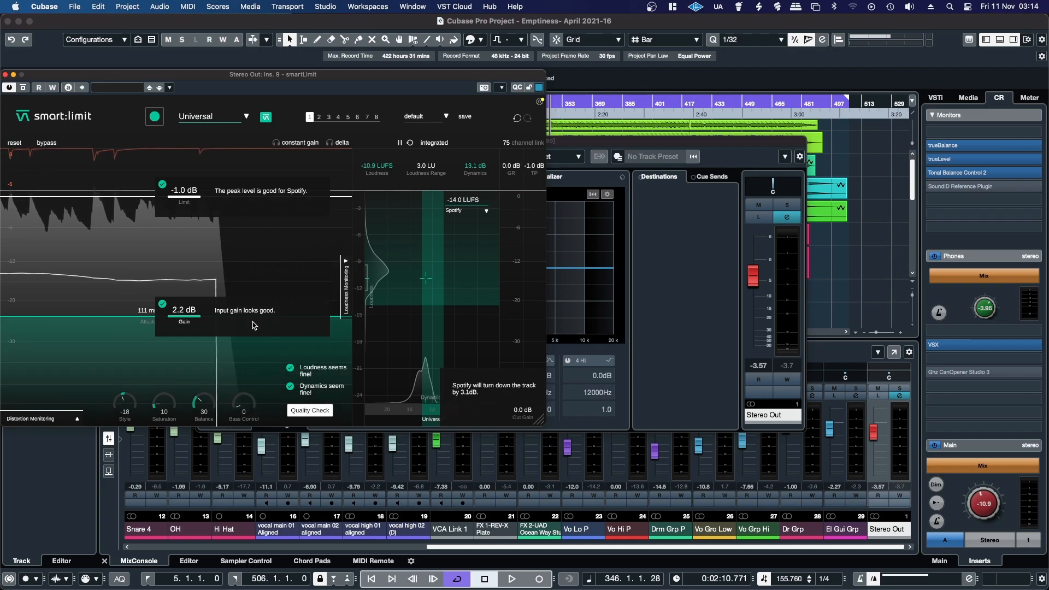
pyautogui.moveTo(206, 80); pyautogui.dragTo(232, 72)
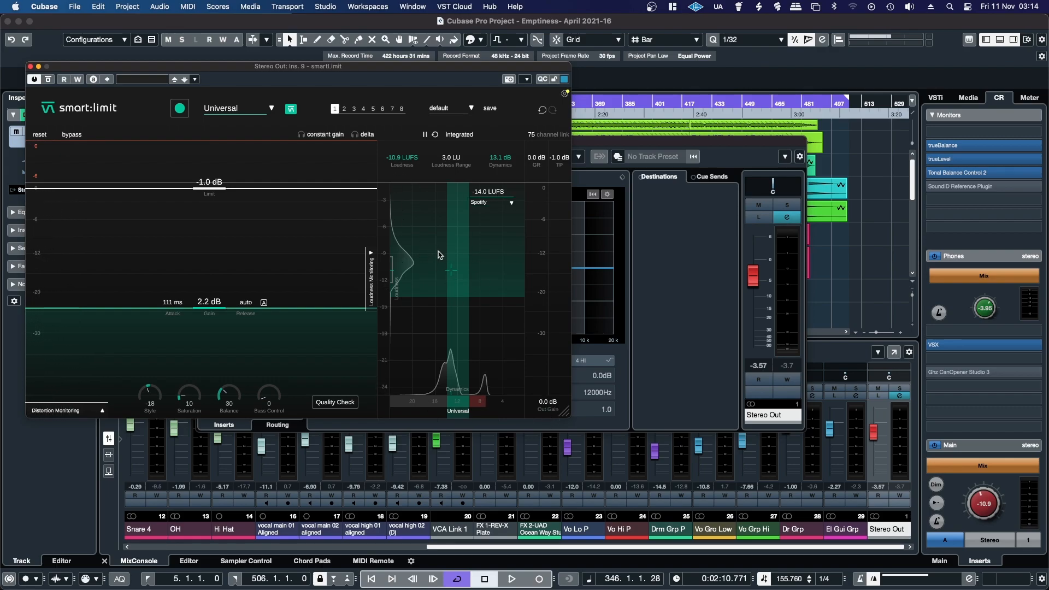
# Open the Control Room monitor inserts trueBalance and Tonal Balance Control 2 and arrange their windows side by side
pyautogui.click(974, 146)
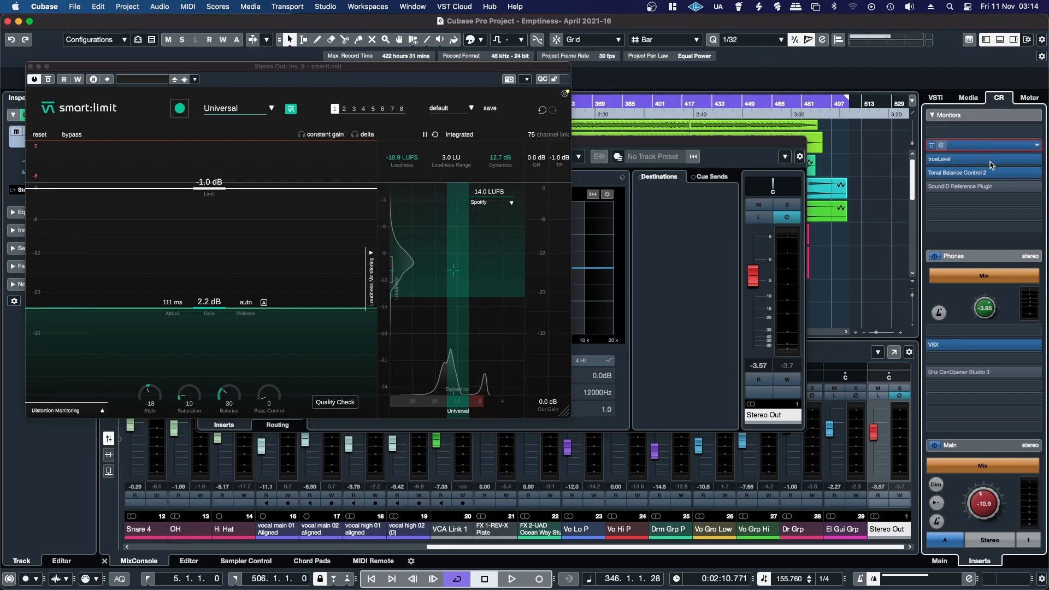
pyautogui.moveTo(296, 40); pyautogui.dragTo(829, 68)
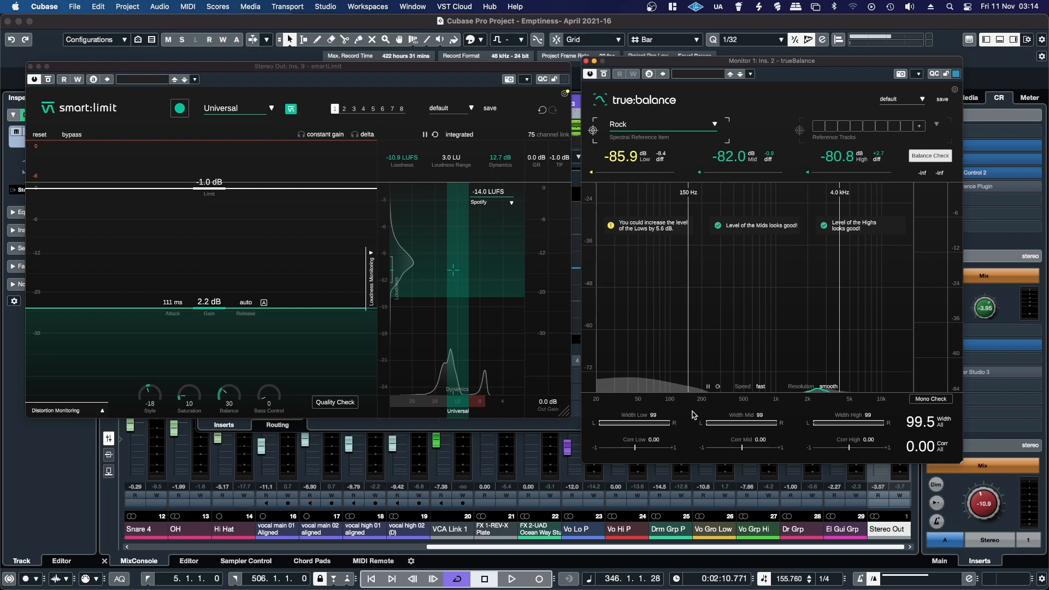
pyautogui.moveTo(695, 66); pyautogui.dragTo(219, 76)
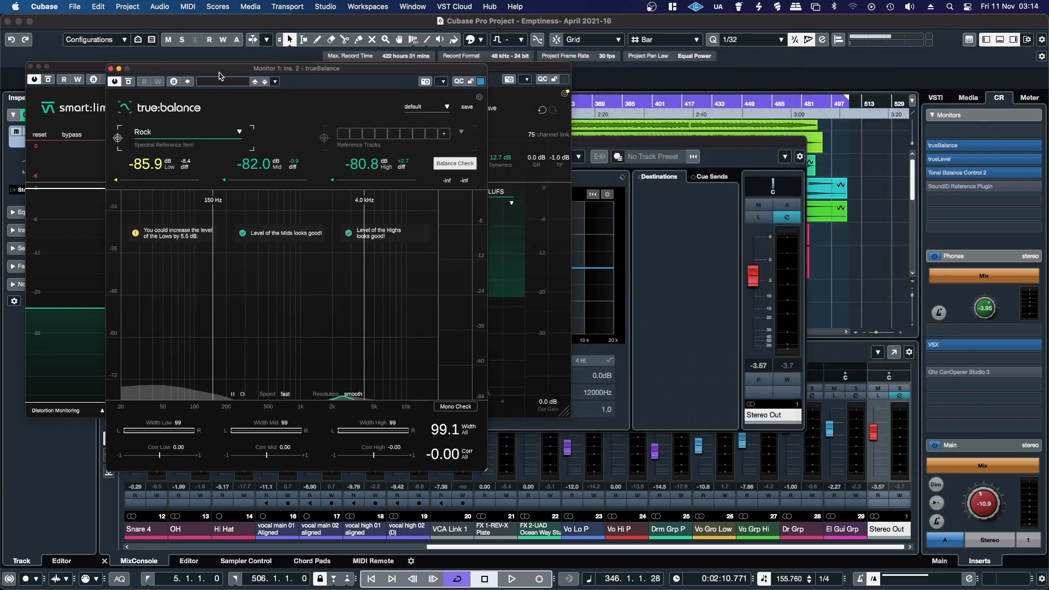
pyautogui.click(944, 174)
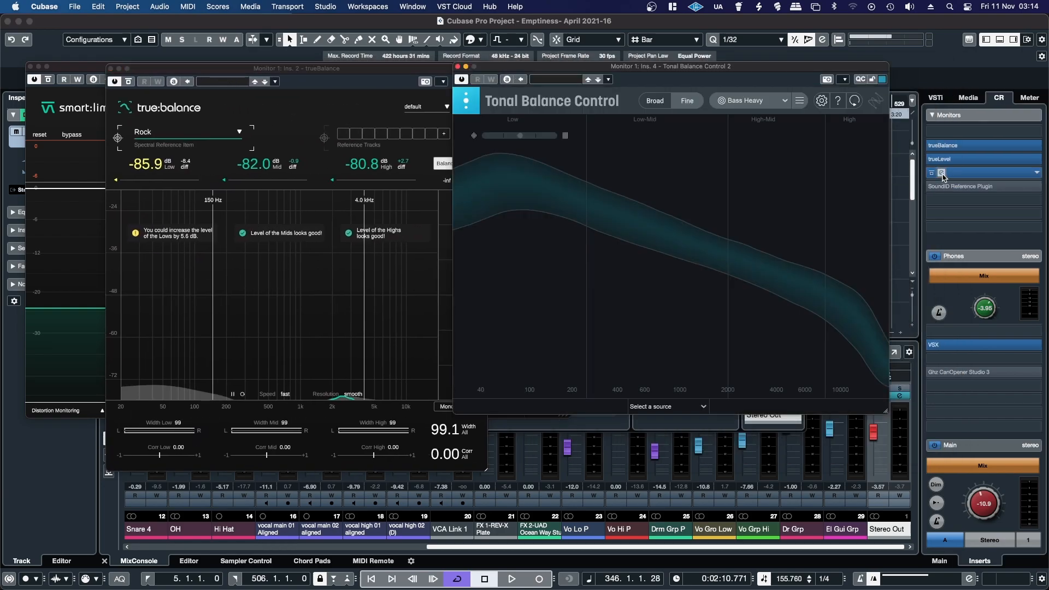
pyautogui.moveTo(568, 69); pyautogui.dragTo(631, 68)
pyautogui.click(325, 74)
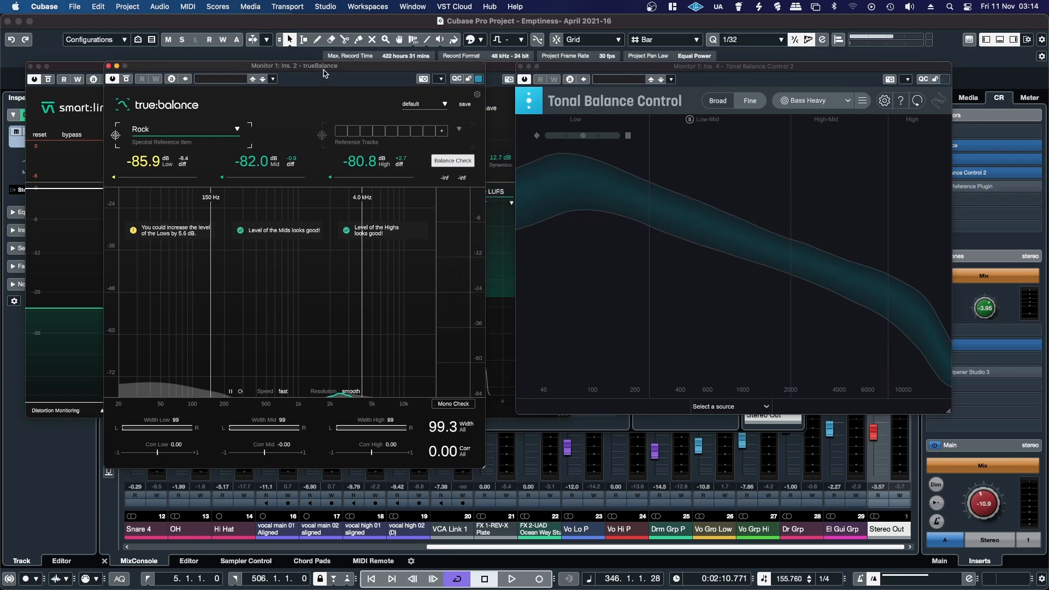
pyautogui.moveTo(325, 74); pyautogui.dragTo(298, 60)
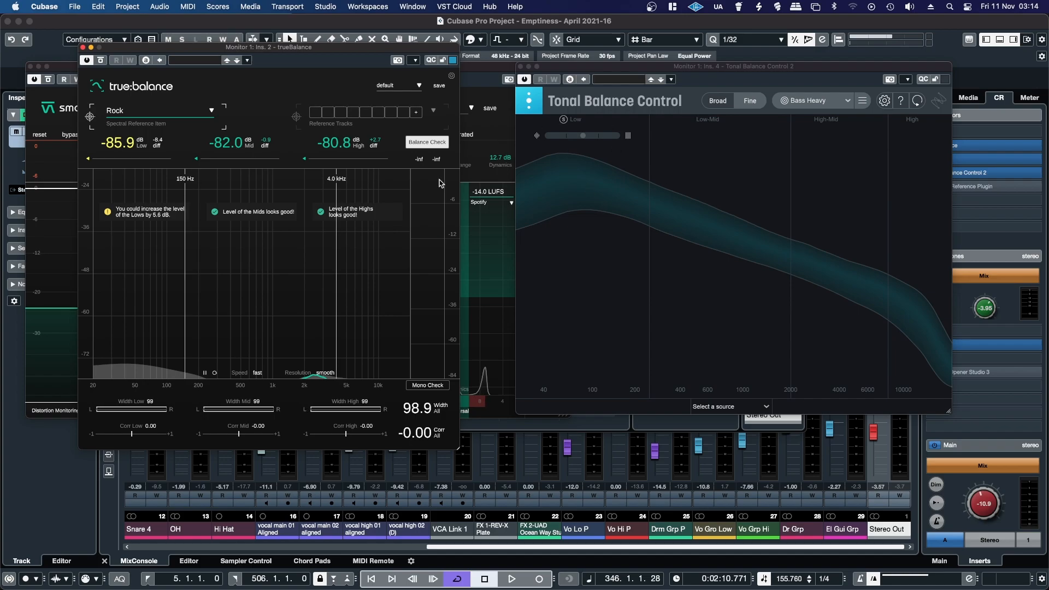
# Play the mix and repeatedly solo the Low band in Tonal Balance Control to audition the low end
pyautogui.press('space')
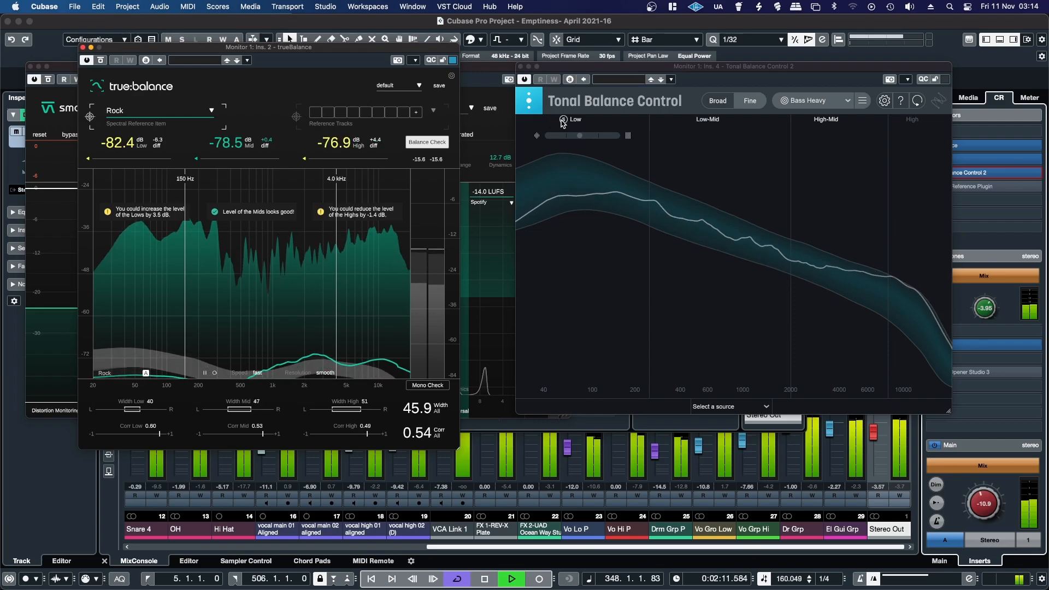
pyautogui.click(563, 120)
pyautogui.click(563, 120)
pyautogui.click(563, 119)
pyautogui.click(564, 120)
pyautogui.click(564, 120)
pyautogui.click(564, 120)
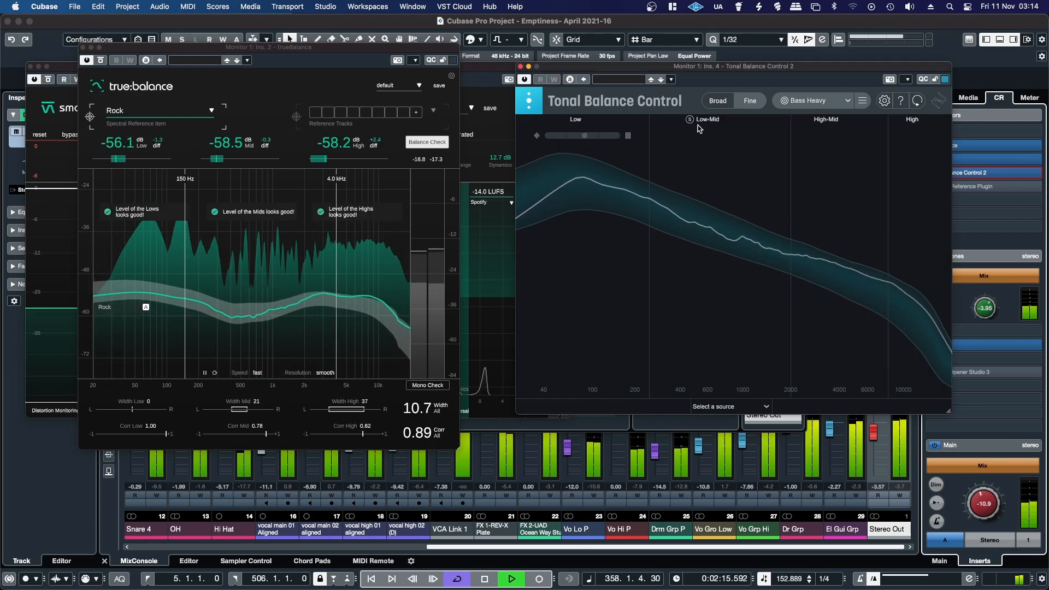
# Audition the Low-Mid, High and High-Mid bands one after another by momentarily soloing each in Tonal Balance Control
pyautogui.click(690, 120)
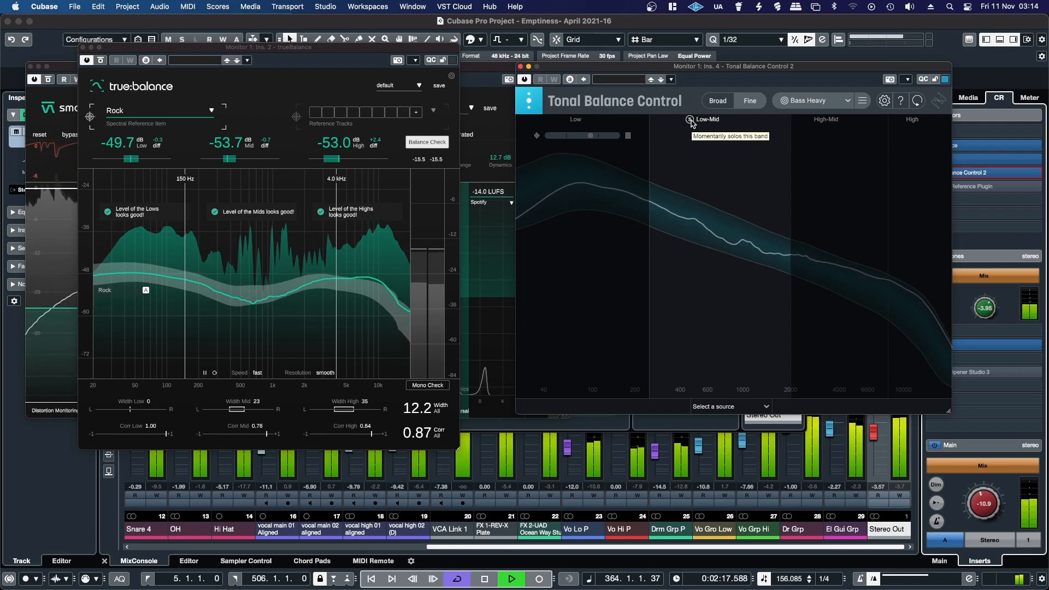
pyautogui.click(691, 119)
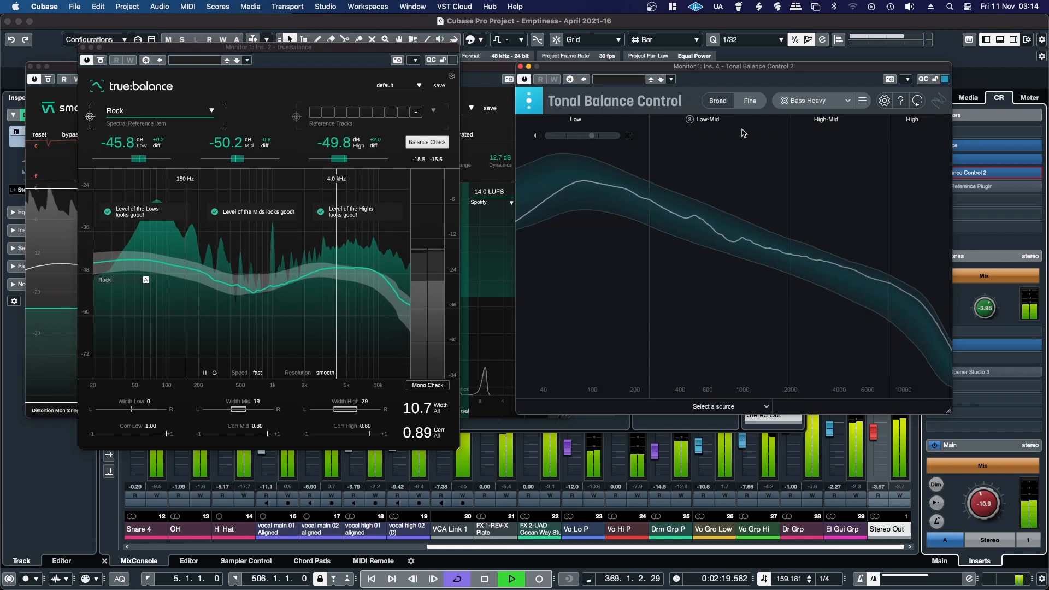
pyautogui.click(902, 119)
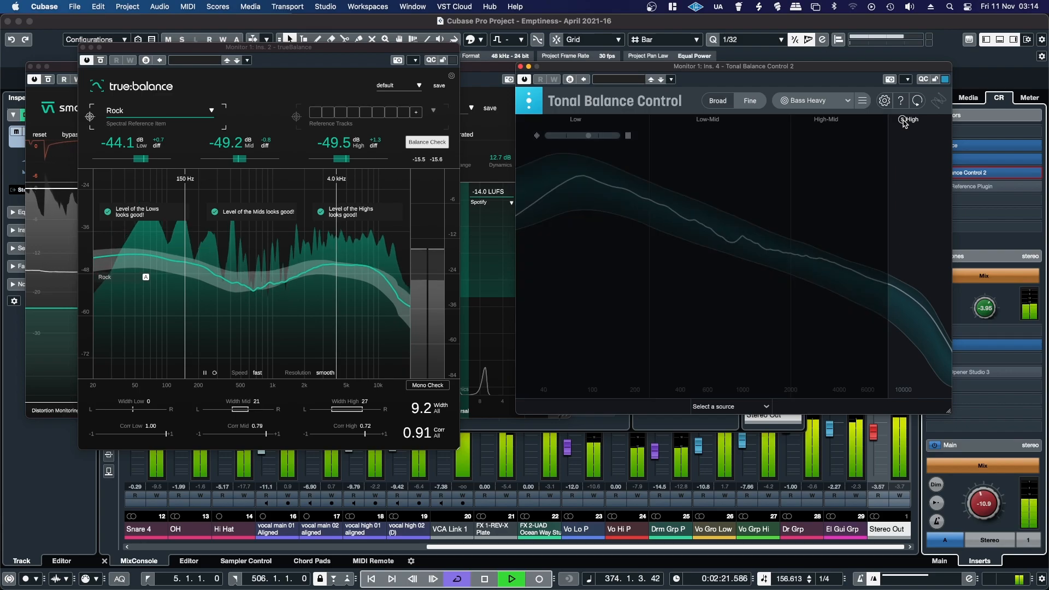
pyautogui.click(902, 120)
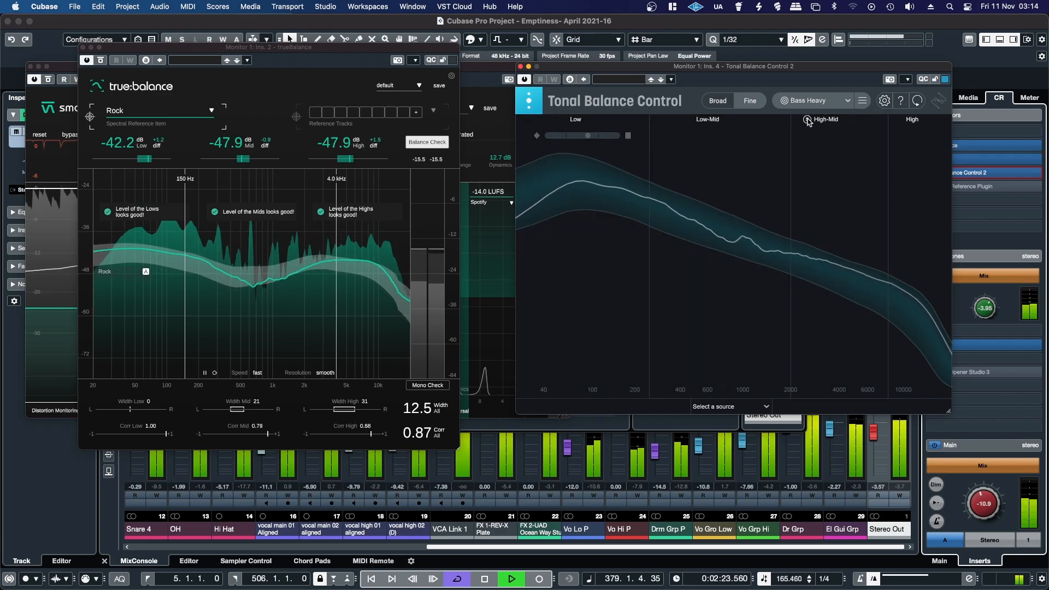
pyautogui.click(808, 120)
pyautogui.click(807, 120)
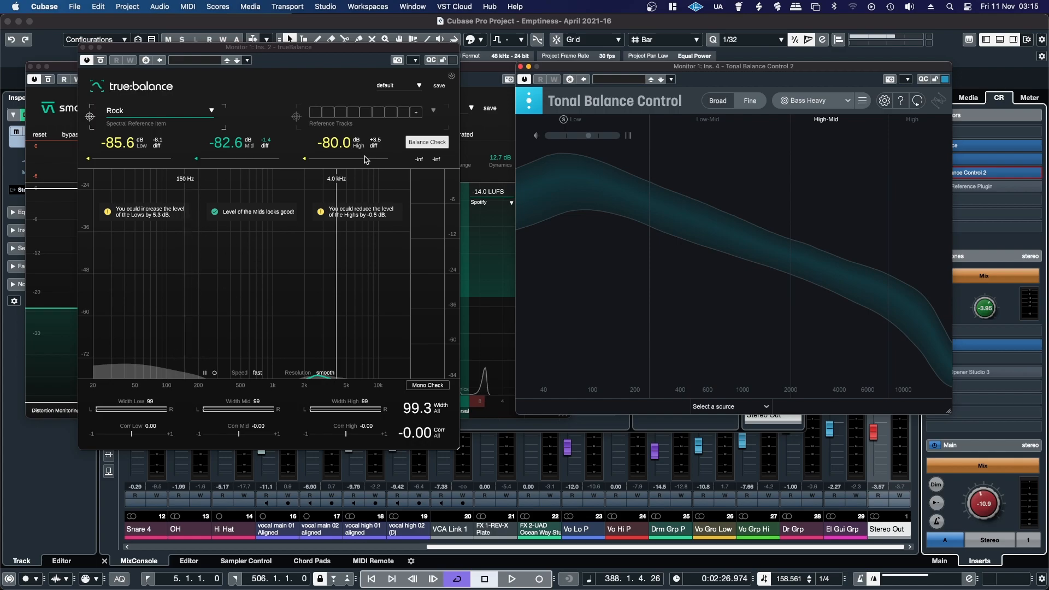
# Close Tonal Balance Control 2 and move the true:balance window beside smart:limit
pyautogui.moveTo(144, 52); pyautogui.dragTo(640, 98)
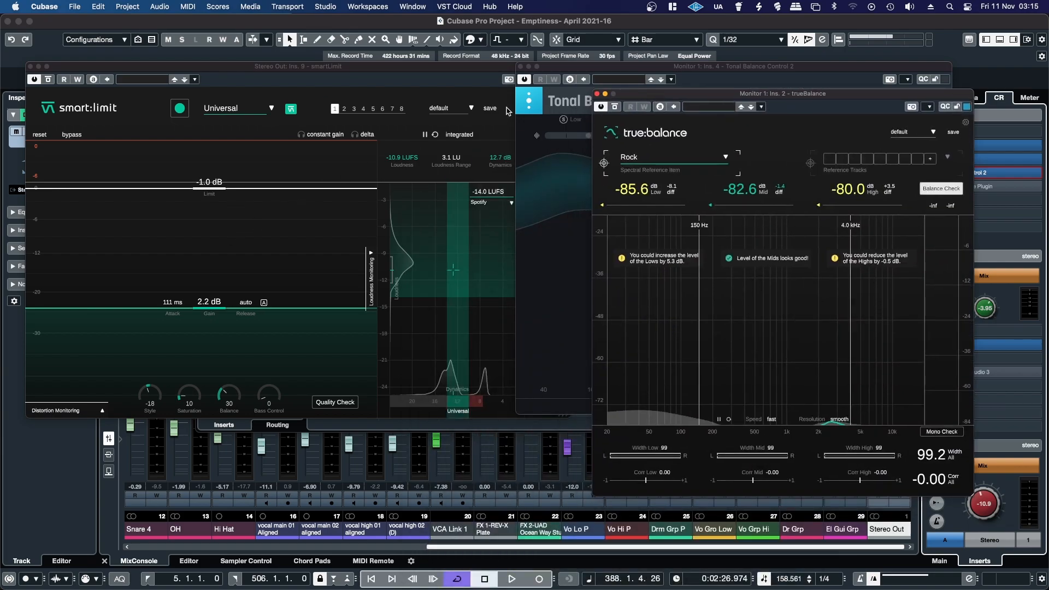
pyautogui.click(522, 67)
pyautogui.moveTo(637, 94); pyautogui.dragTo(581, 190)
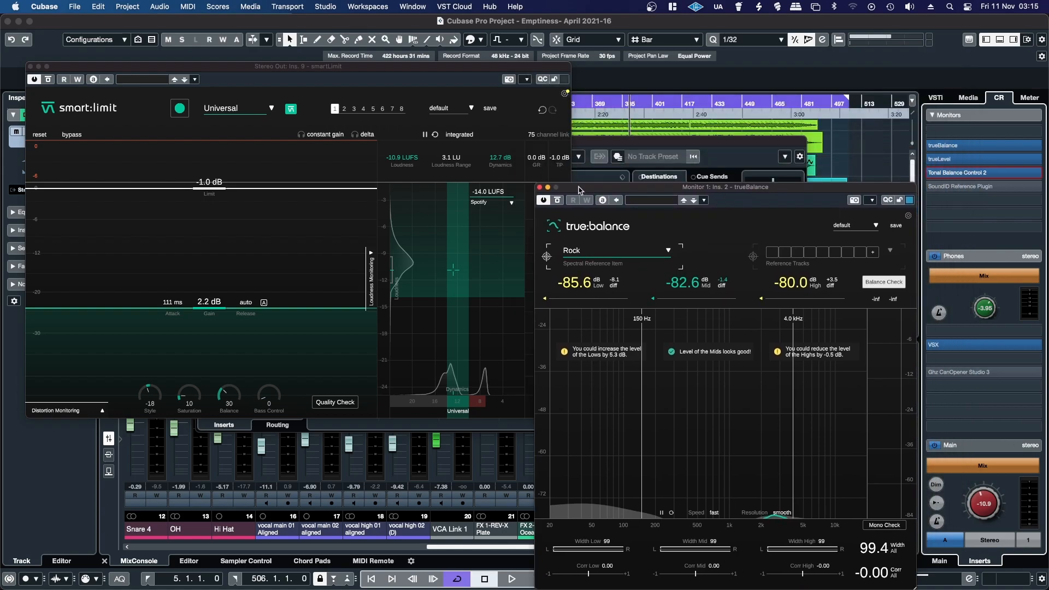
# Open the Control Room monitor's trueLevel insert beside true:balance to view both analysers, and close both windows
pyautogui.click(954, 159)
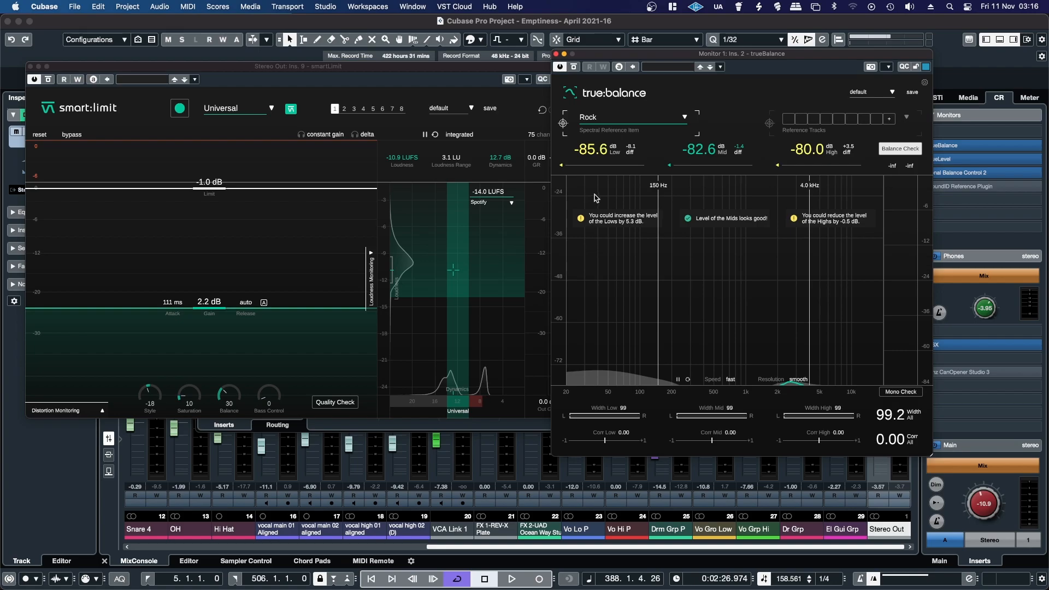
pyautogui.click(967, 159)
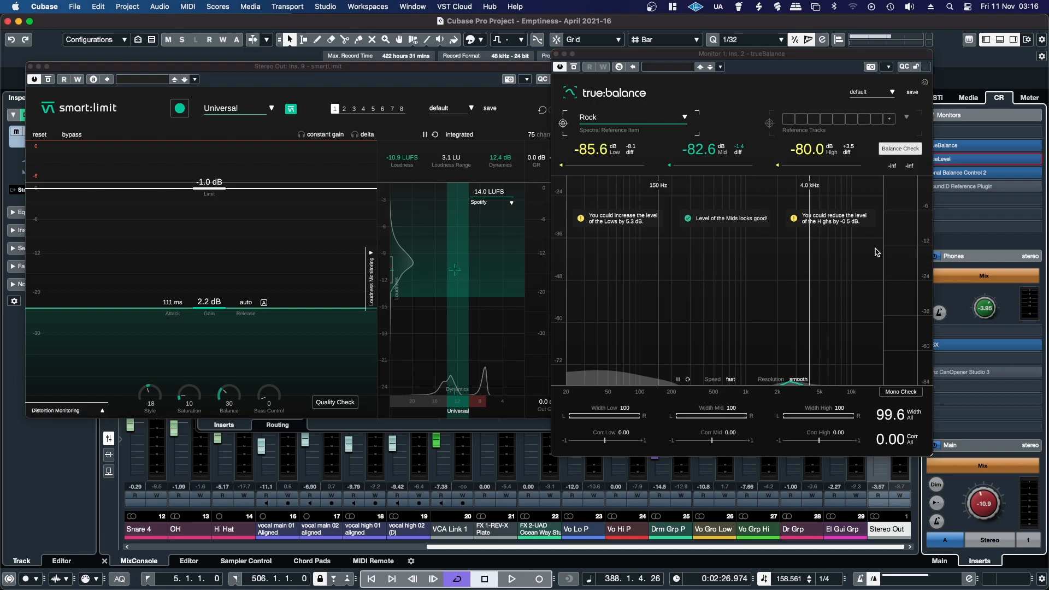
pyautogui.click(968, 159)
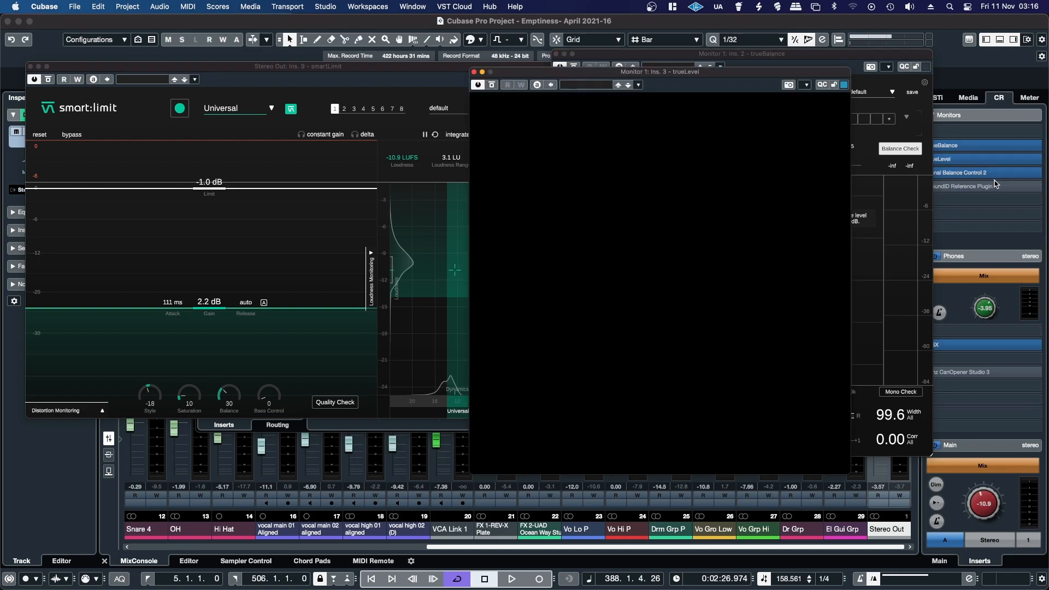
pyautogui.moveTo(687, 78); pyautogui.dragTo(341, 65)
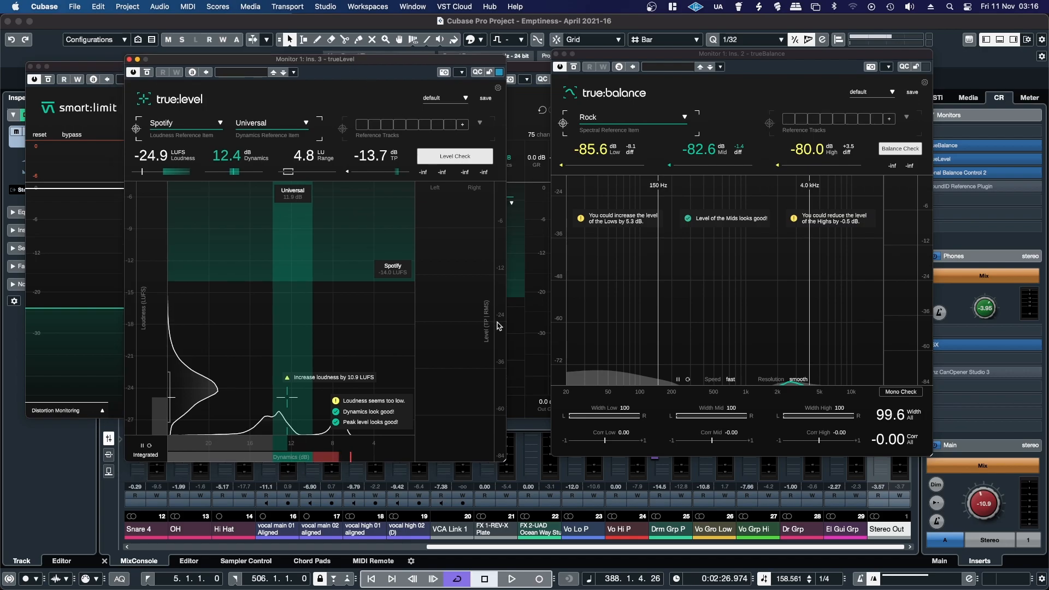
pyautogui.click(130, 59)
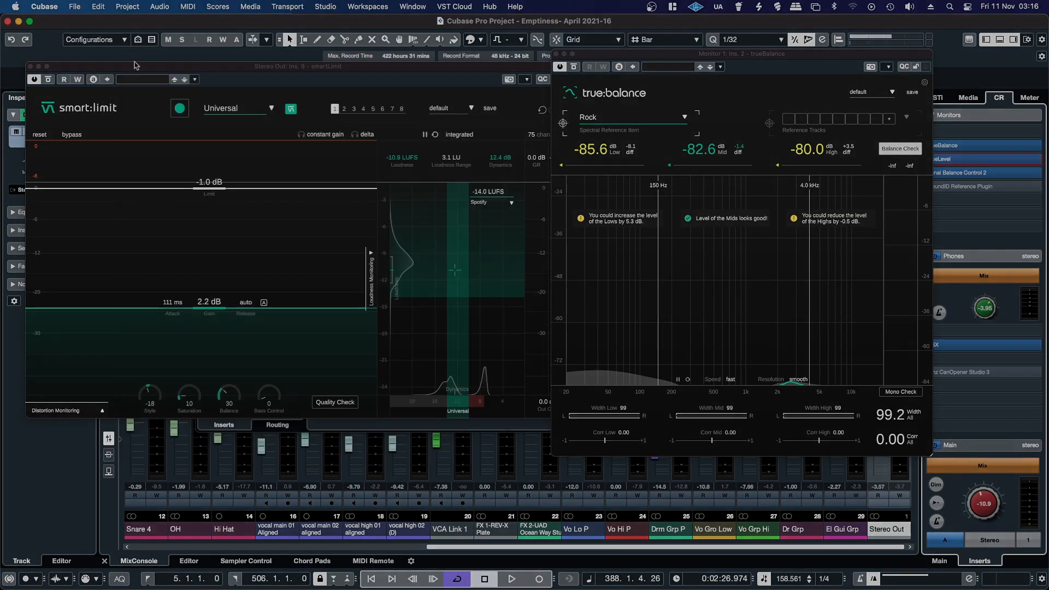
pyautogui.click(557, 54)
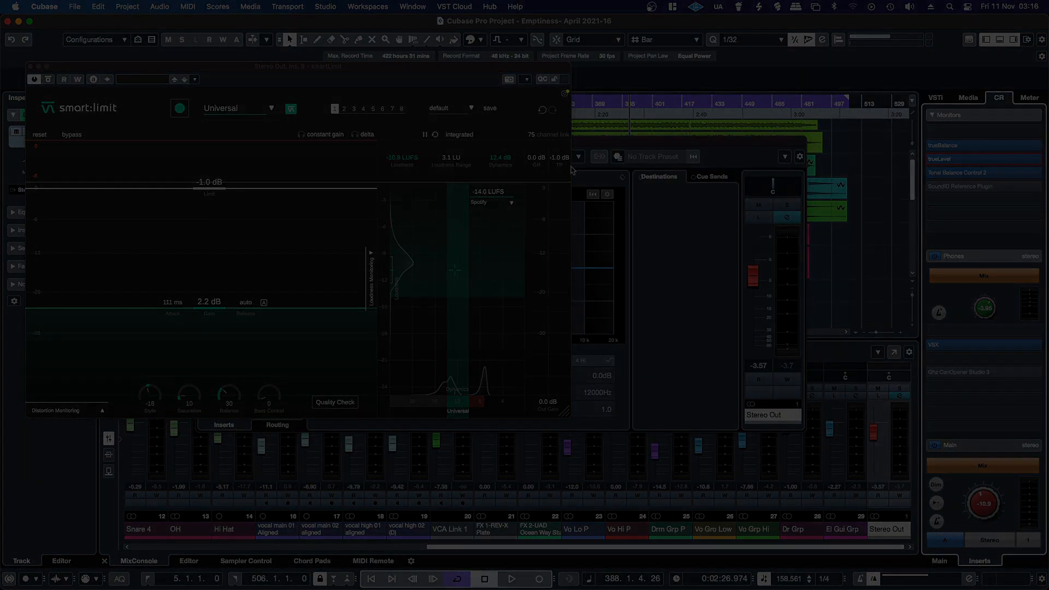